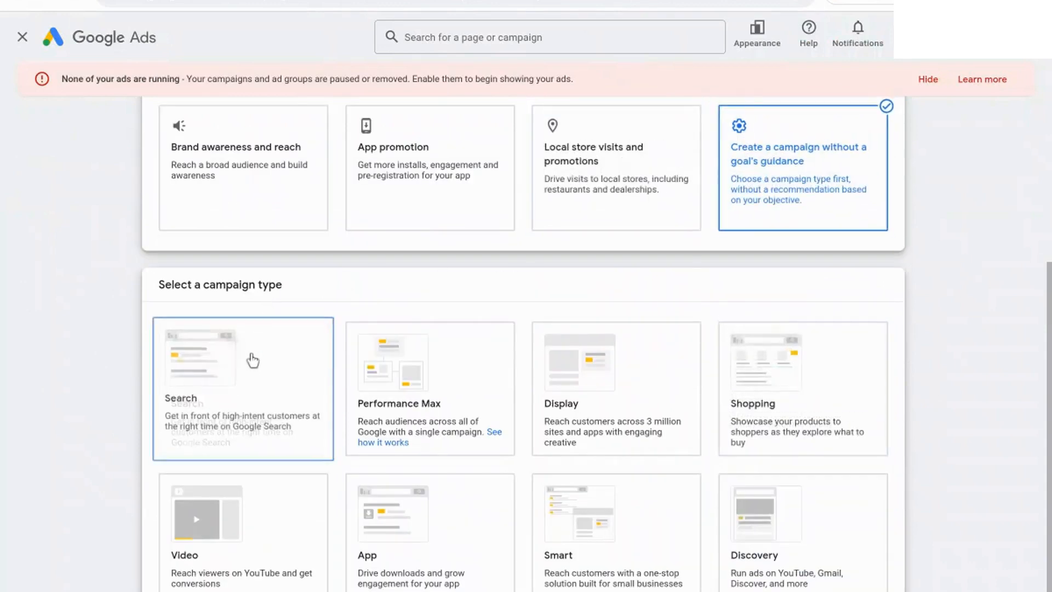
# Choose the Search campaign type and select Website visits as the desired result, entering the business's website address.
pyautogui.click(283, 381)
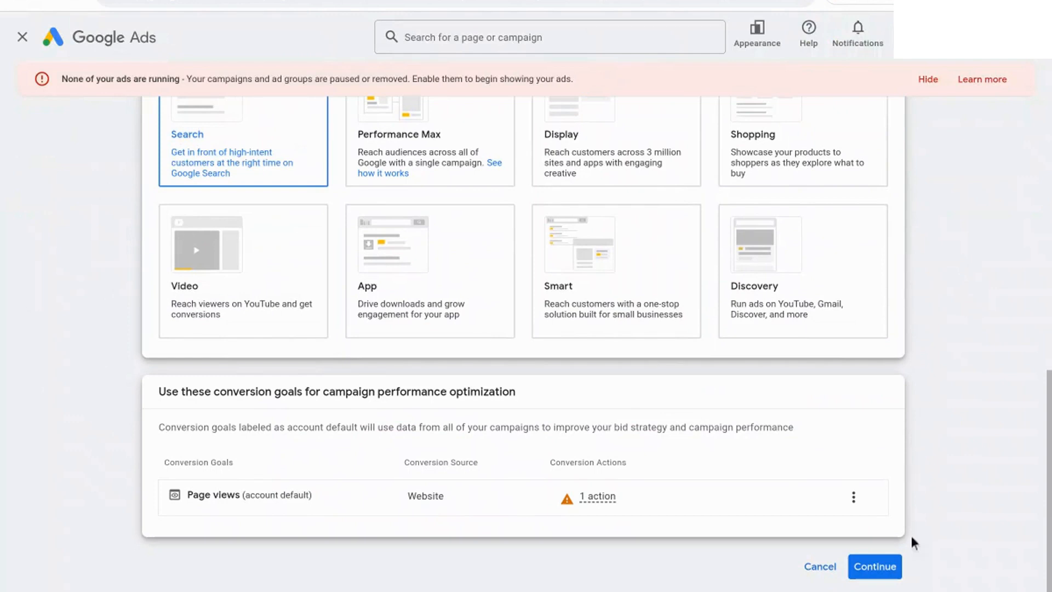
pyautogui.click(878, 568)
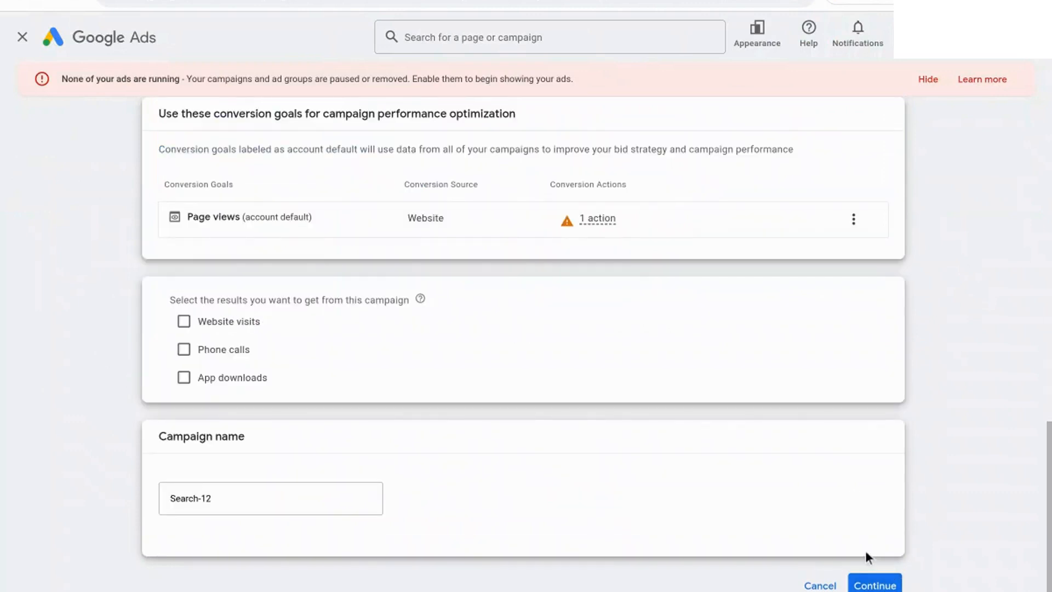
pyautogui.click(175, 326)
pyautogui.click(298, 362)
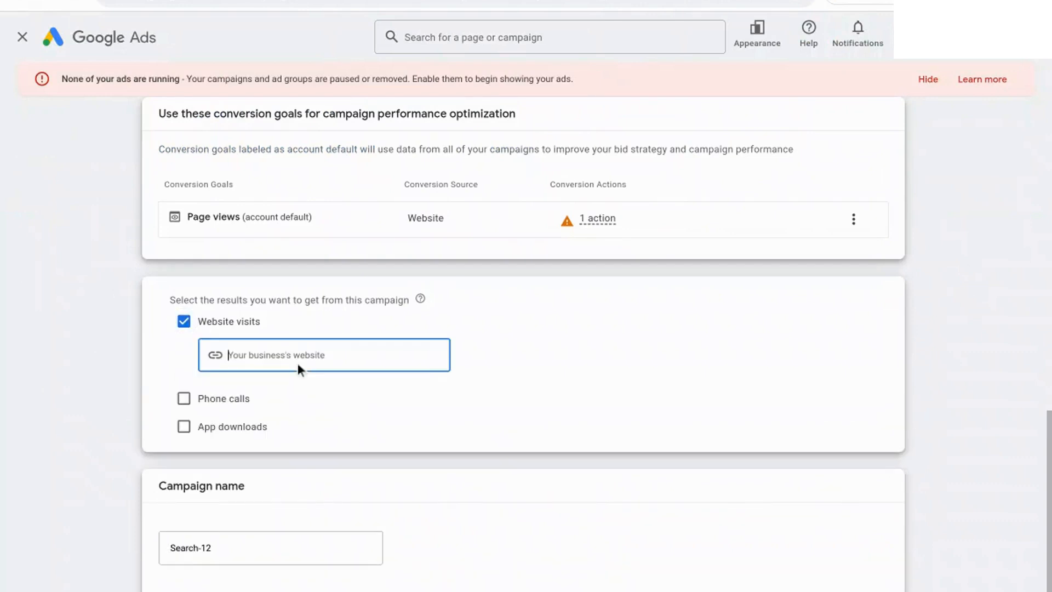
pyautogui.write('www.scottredgate.com')
# Name the campaign "Branded Search Campaign" and start it as a new campaign instead of resuming a saved draft.
pyautogui.doubleClick(213, 548)
pyautogui.hotkey('ctrl', 'a')
pyautogui.write('Brande')
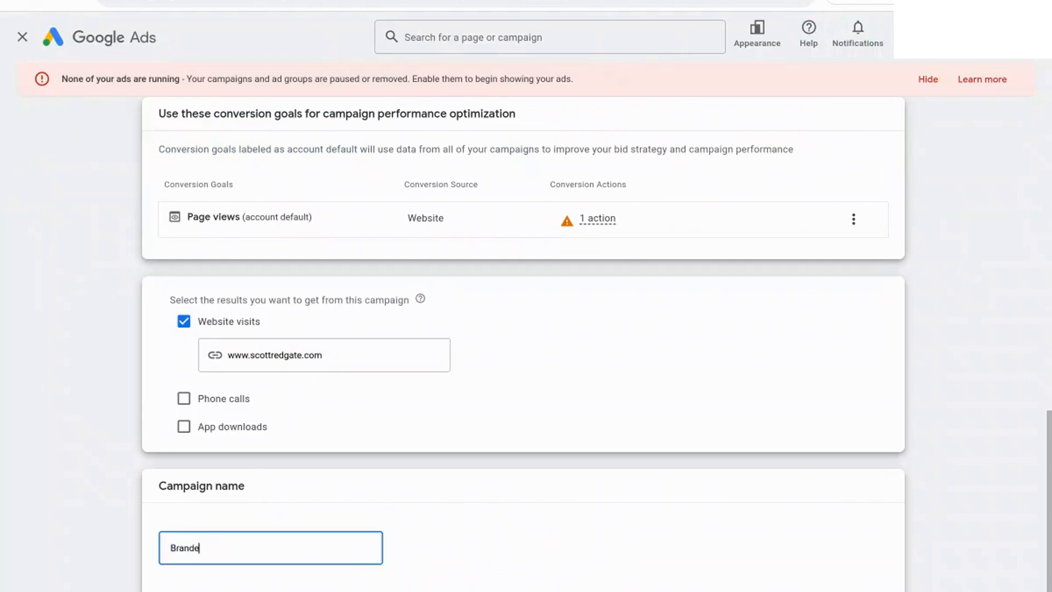
pyautogui.write('d Search Campaign')
pyautogui.click(956, 468)
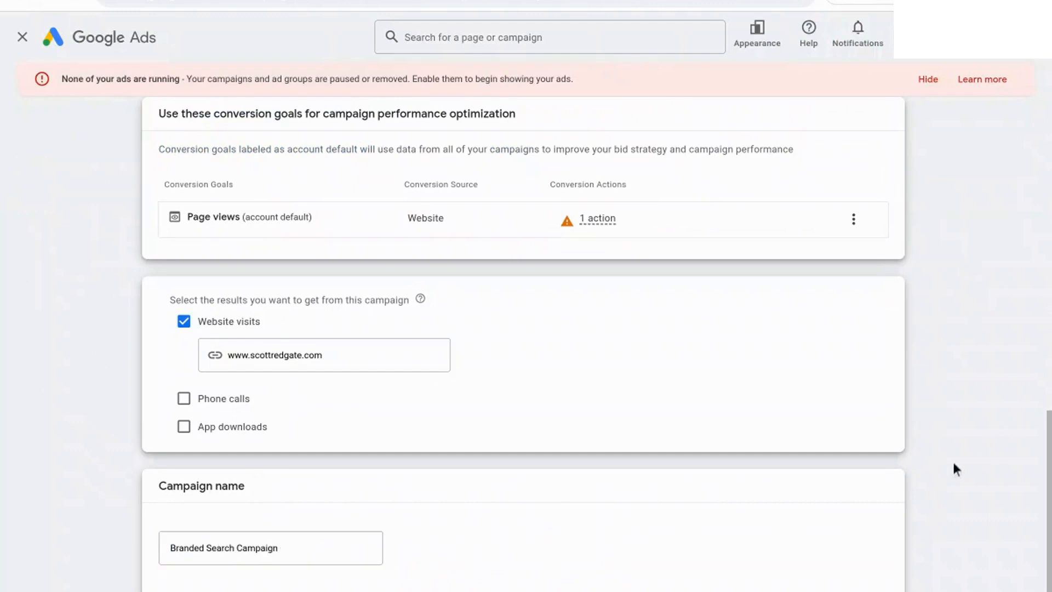
pyautogui.click(871, 589)
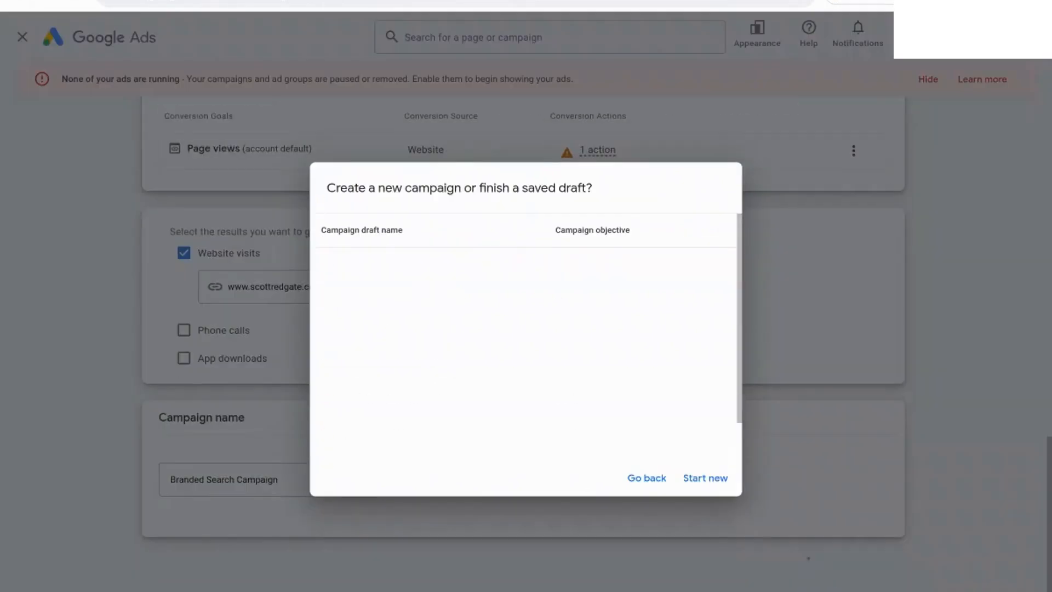
pyautogui.click(715, 481)
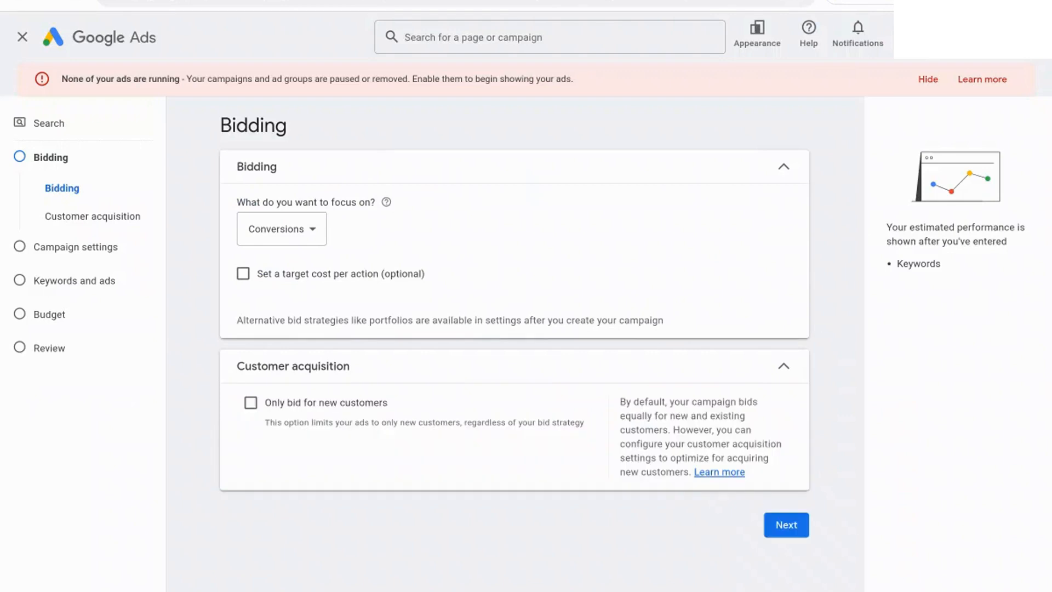
# Set the bidding focus to Clicks with a maximum CPC bid limit of $0.50, and proceed to the campaign settings.
pyautogui.click(314, 230)
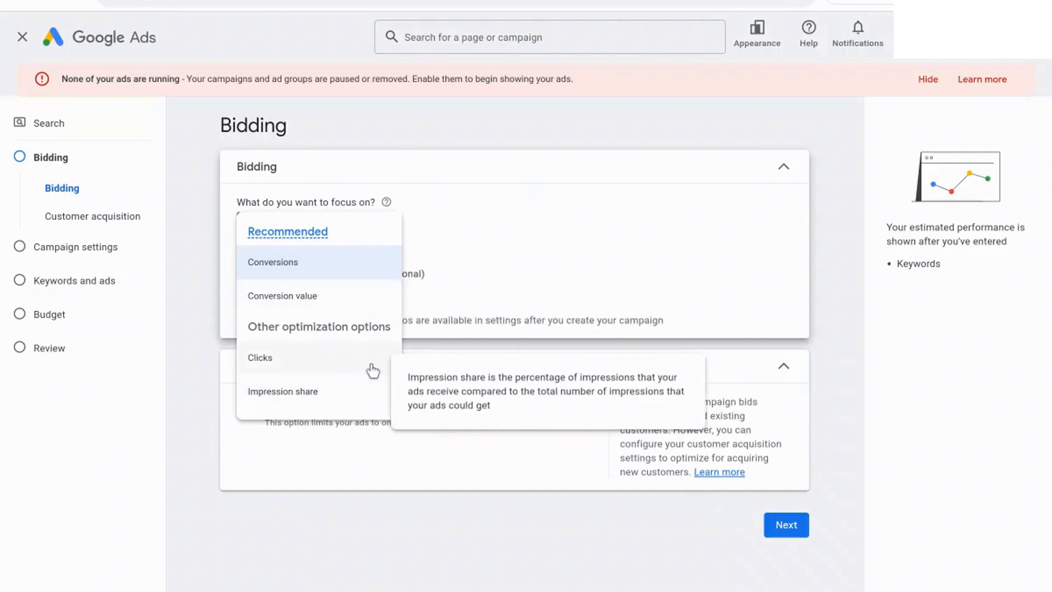
pyautogui.moveTo(371, 363)
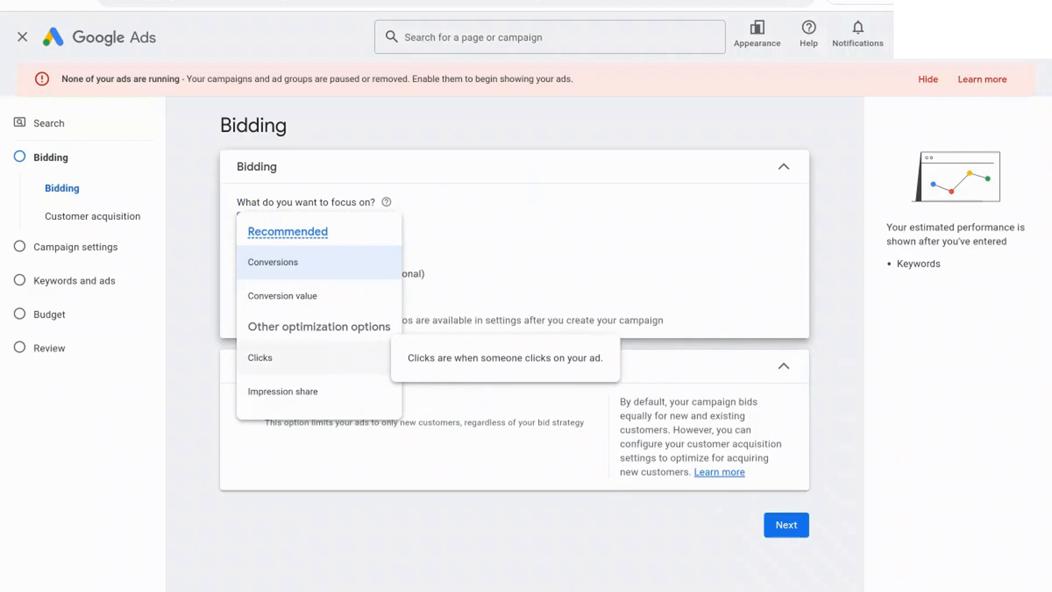
pyautogui.click(370, 362)
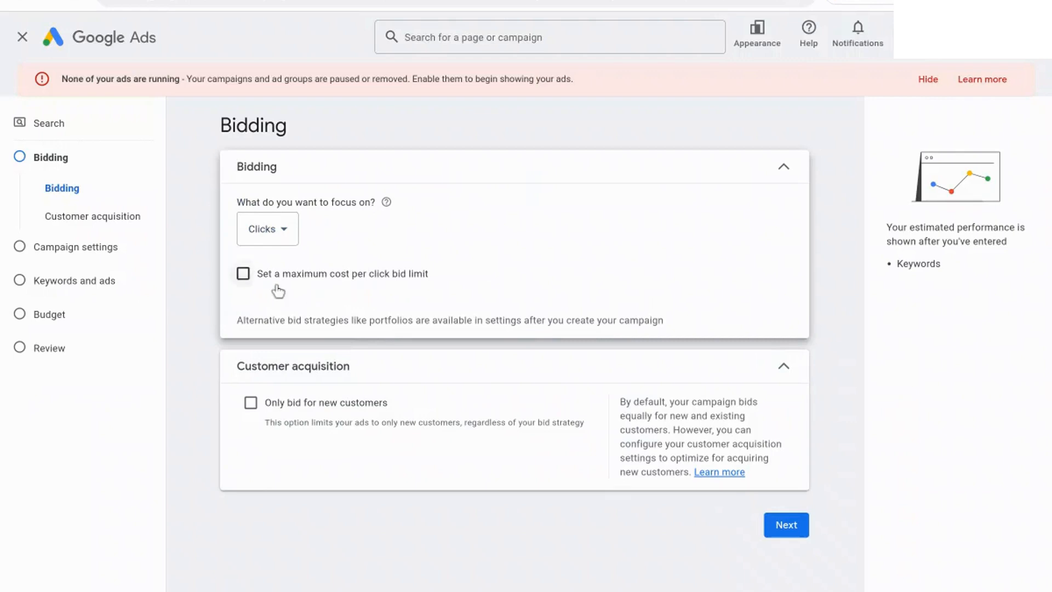
pyautogui.click(243, 274)
pyautogui.click(300, 329)
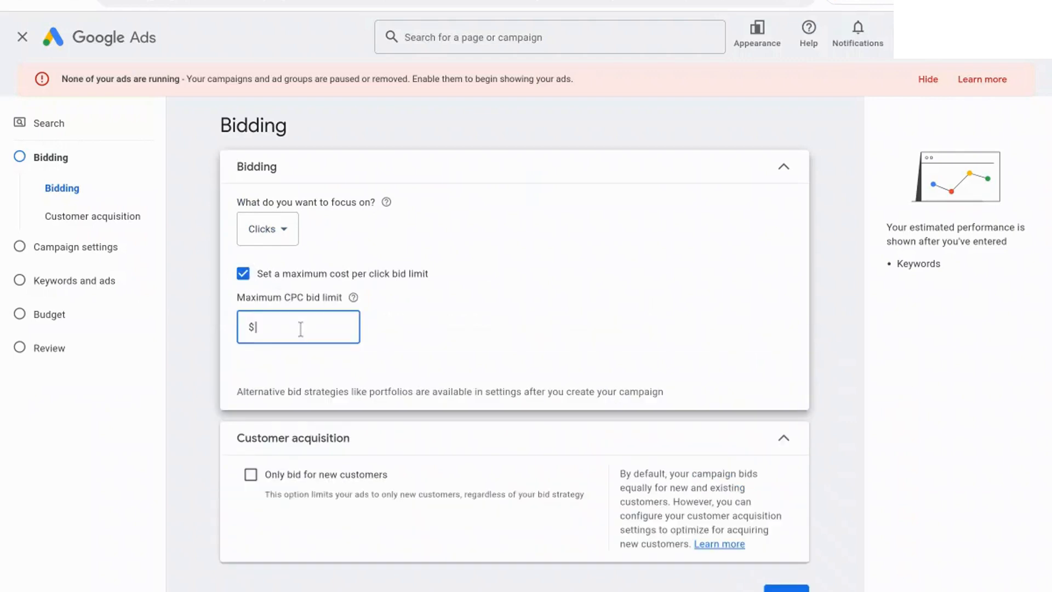
pyautogui.write('0.5')
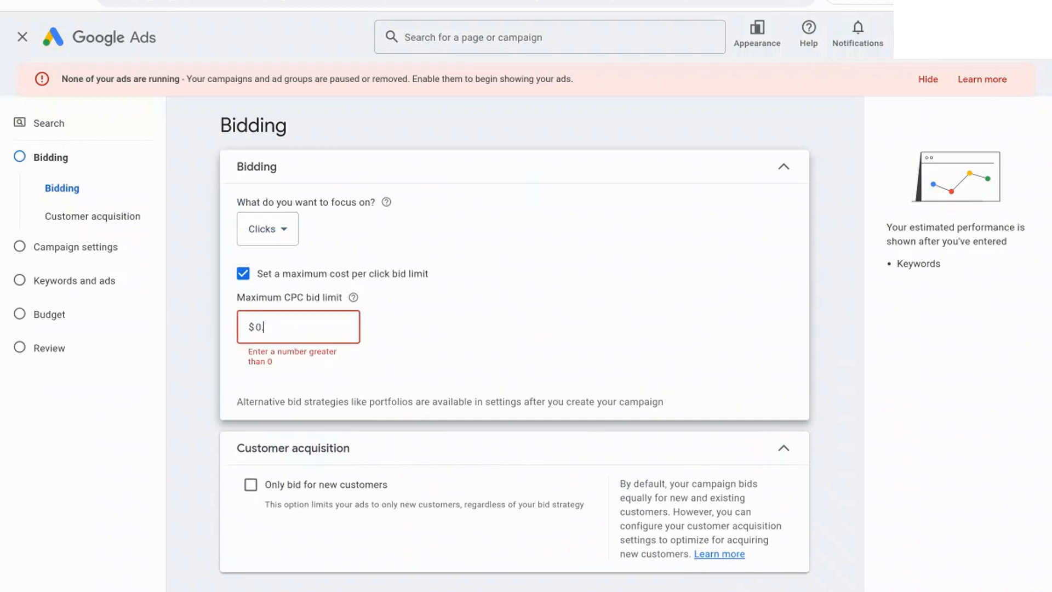
pyautogui.write('0')
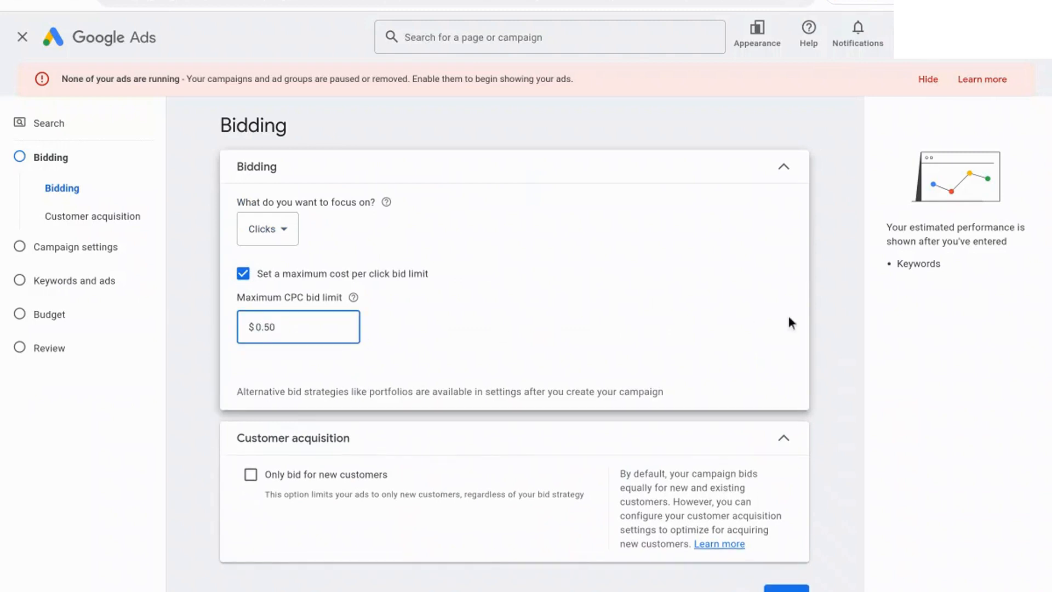
pyautogui.click(846, 304)
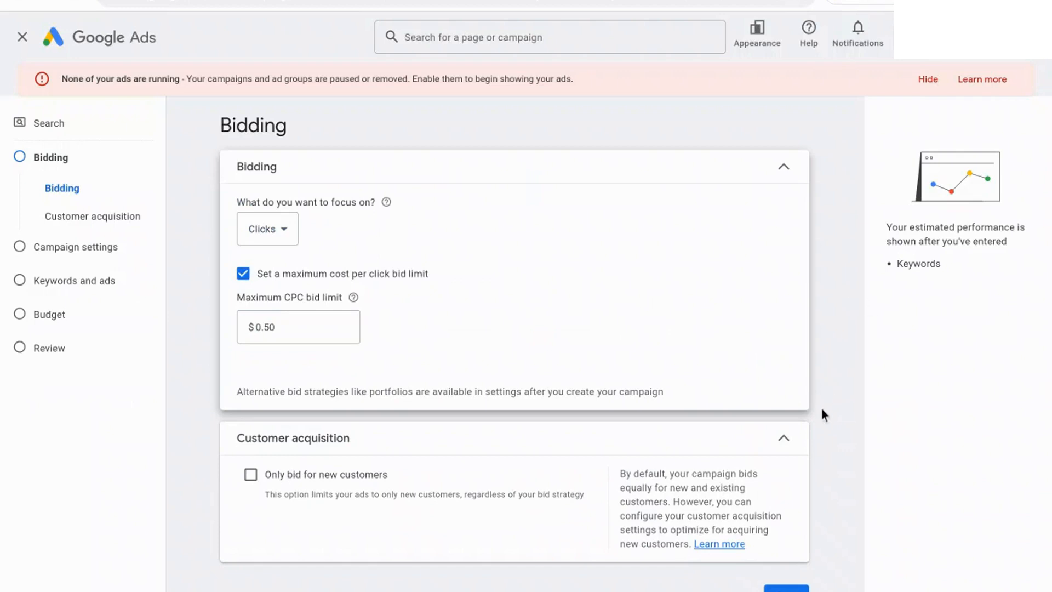
pyautogui.press('Down')
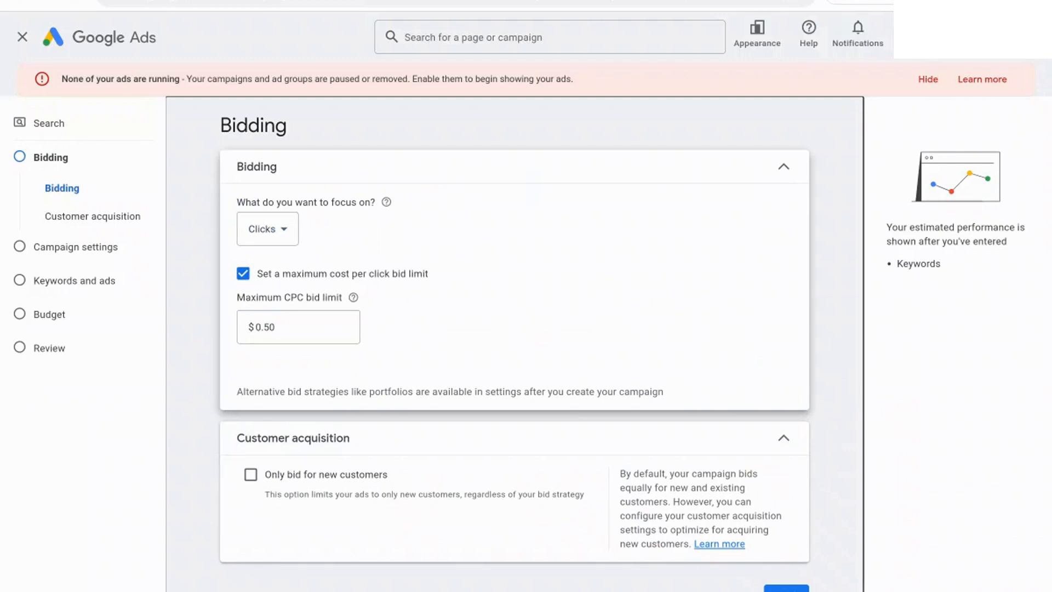
pyautogui.click(786, 588)
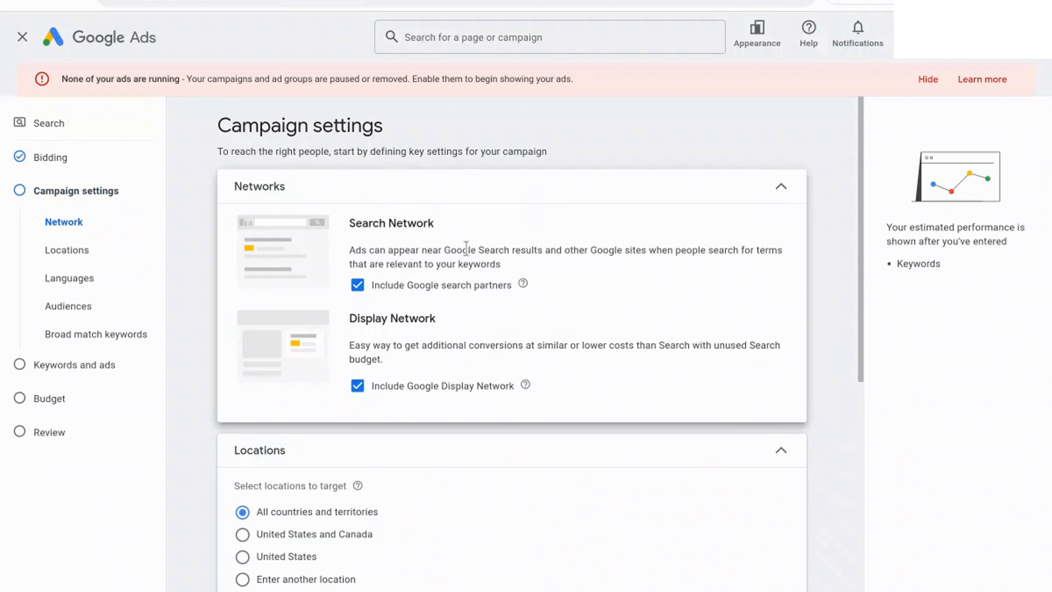
# Exclude the Google Display Network and Google search partners from the campaign's networks.
pyautogui.click(357, 386)
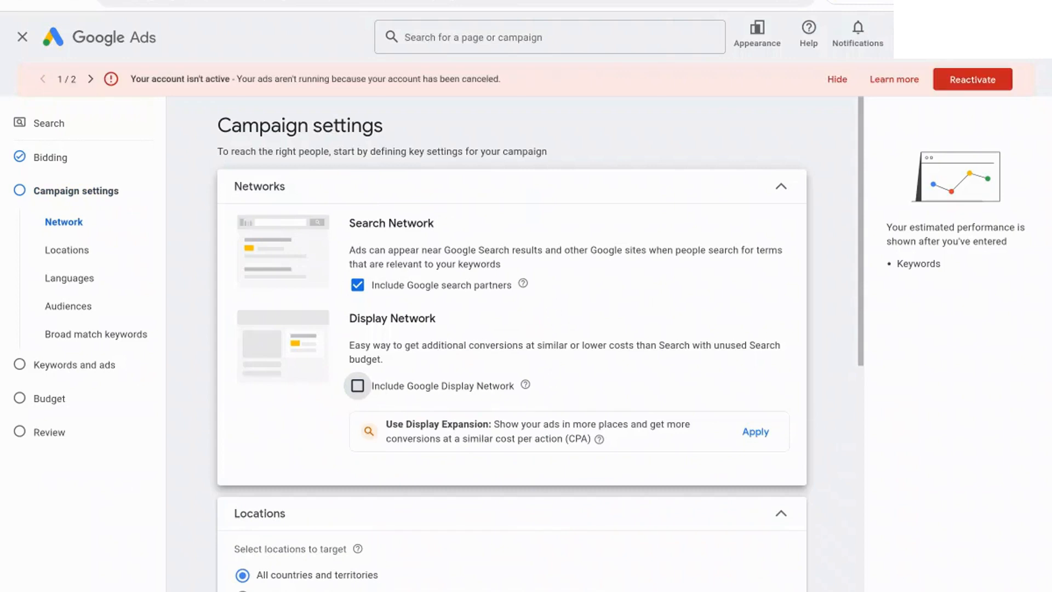
pyautogui.click(357, 284)
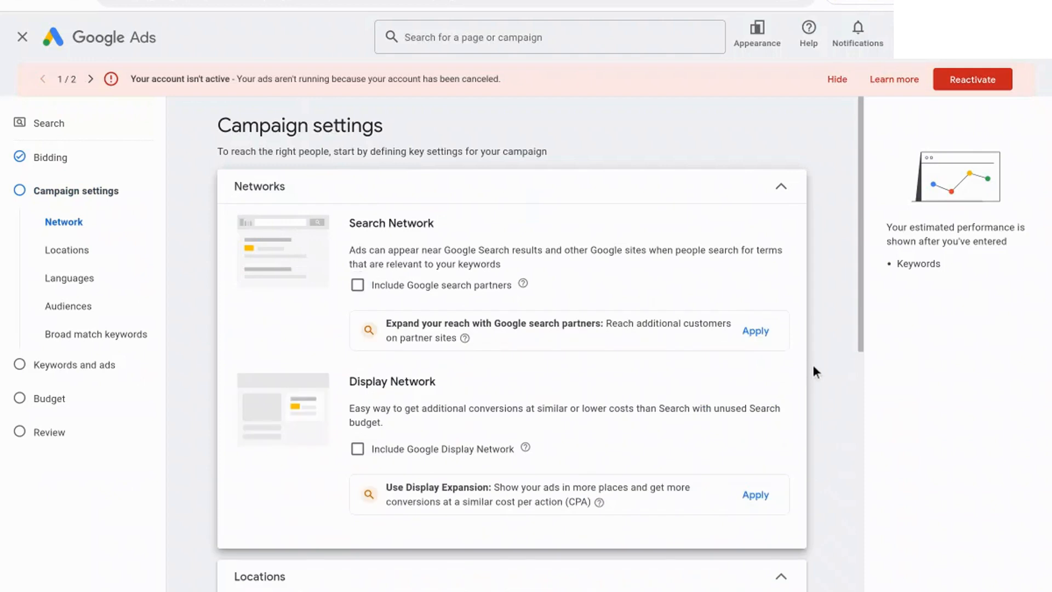
# Target the United States and limit the location option to Presence: people in or regularly in the targeted locations.
pyautogui.scroll(-2, 813, 363)
pyautogui.scroll(-4, 538, 341)
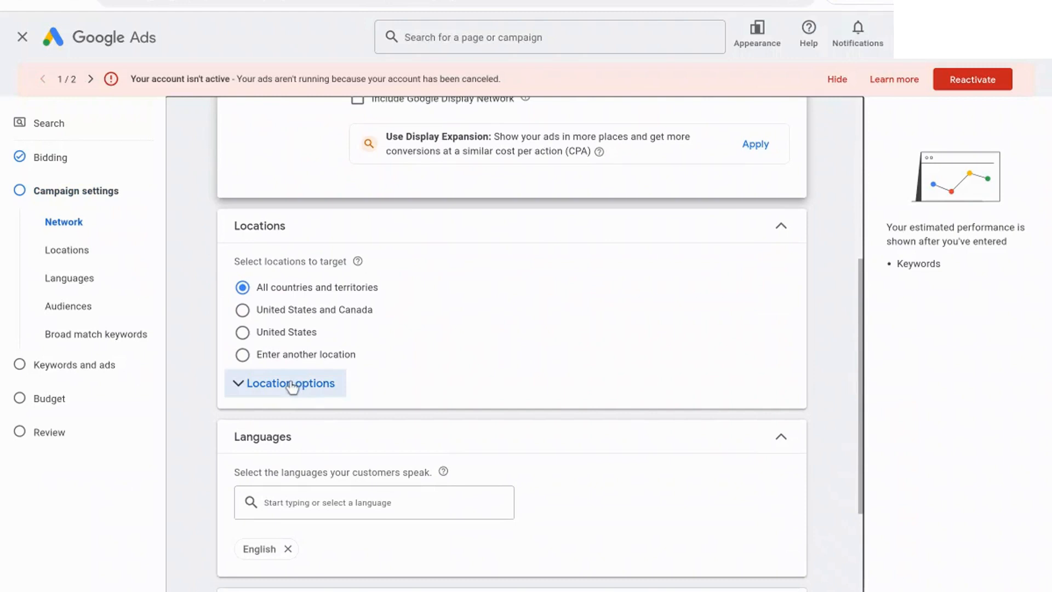
pyautogui.click(290, 384)
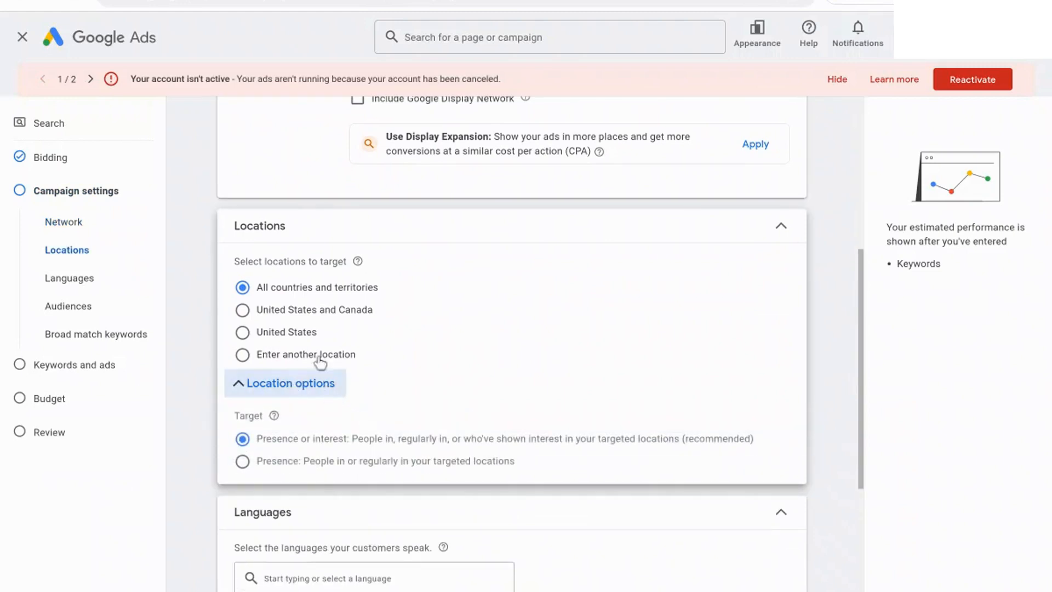
pyautogui.click(304, 336)
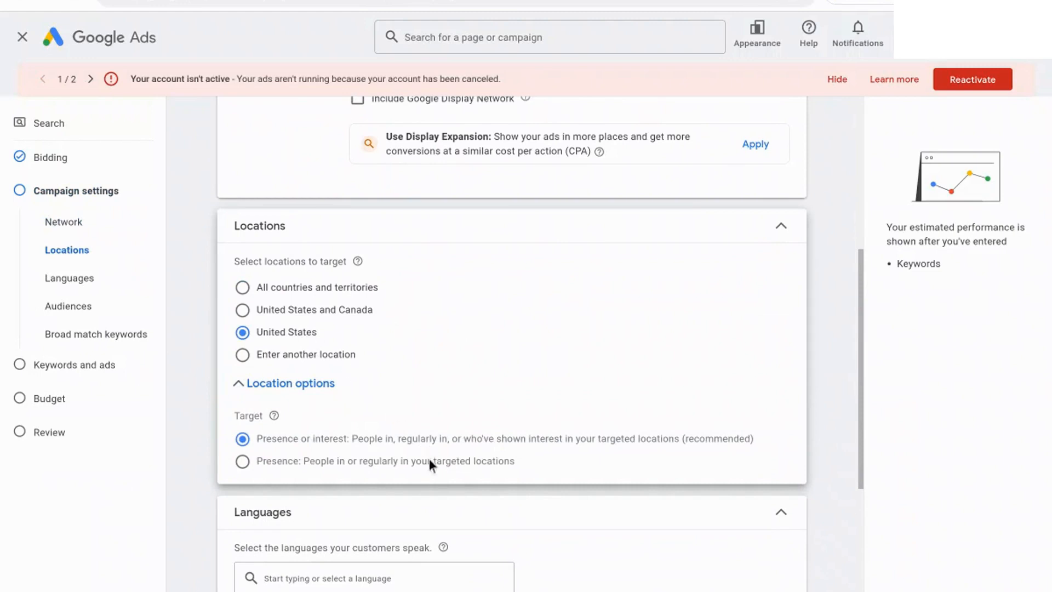
pyautogui.click(242, 462)
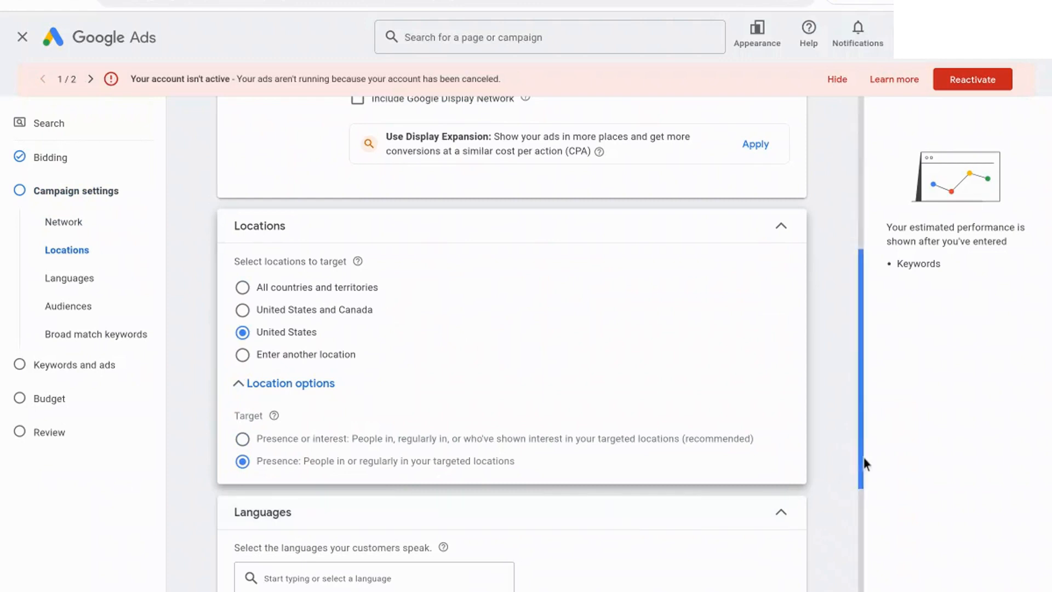
# Expand the audience segments section and browse to the detailed demographics categories under "Who they are".
pyautogui.click(864, 494)
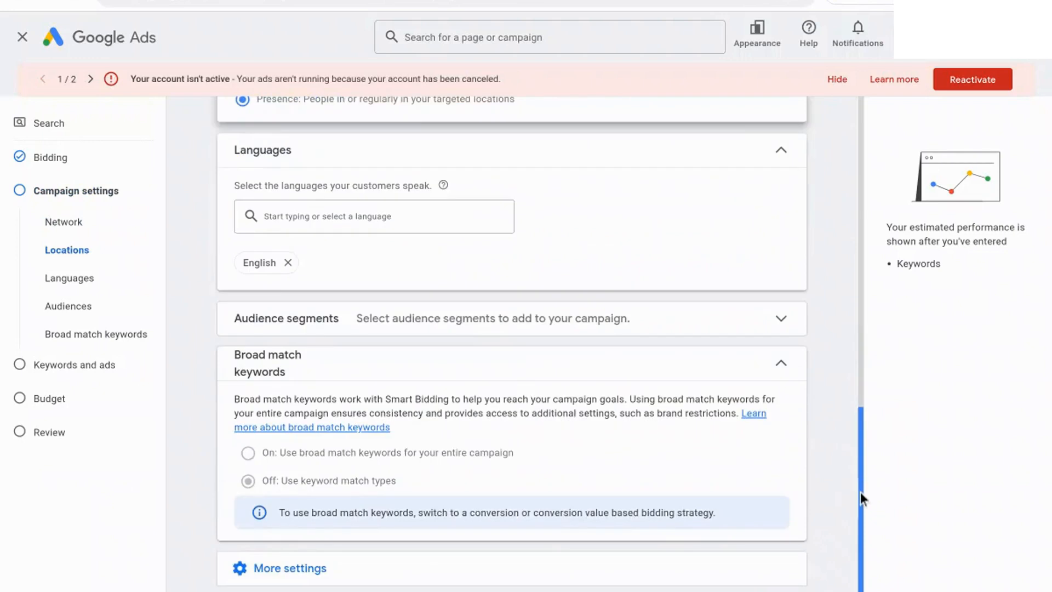
pyautogui.click(784, 328)
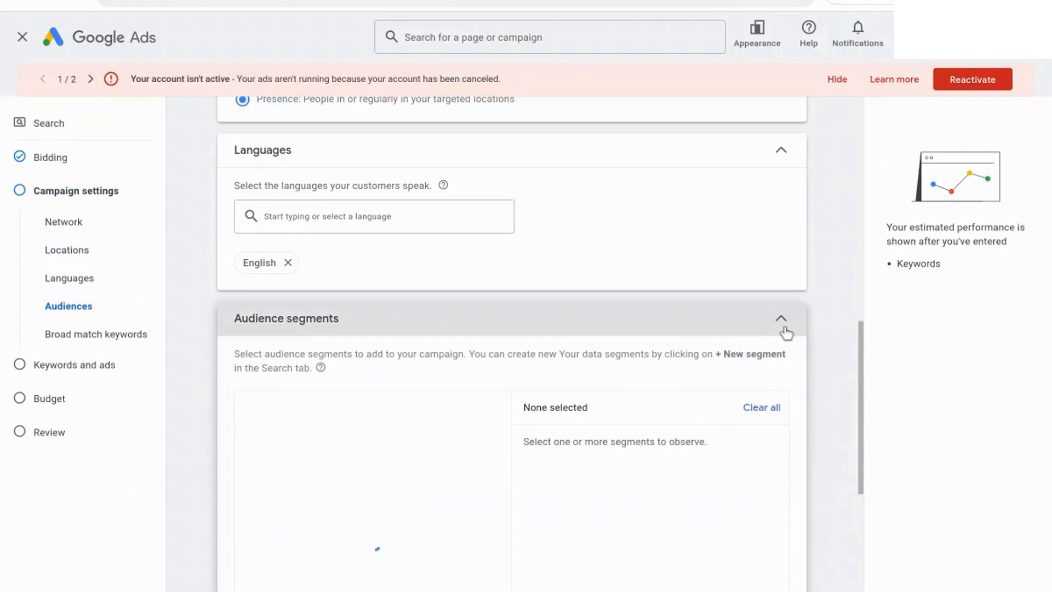
pyautogui.moveTo(860, 395); pyautogui.dragTo(855, 453)
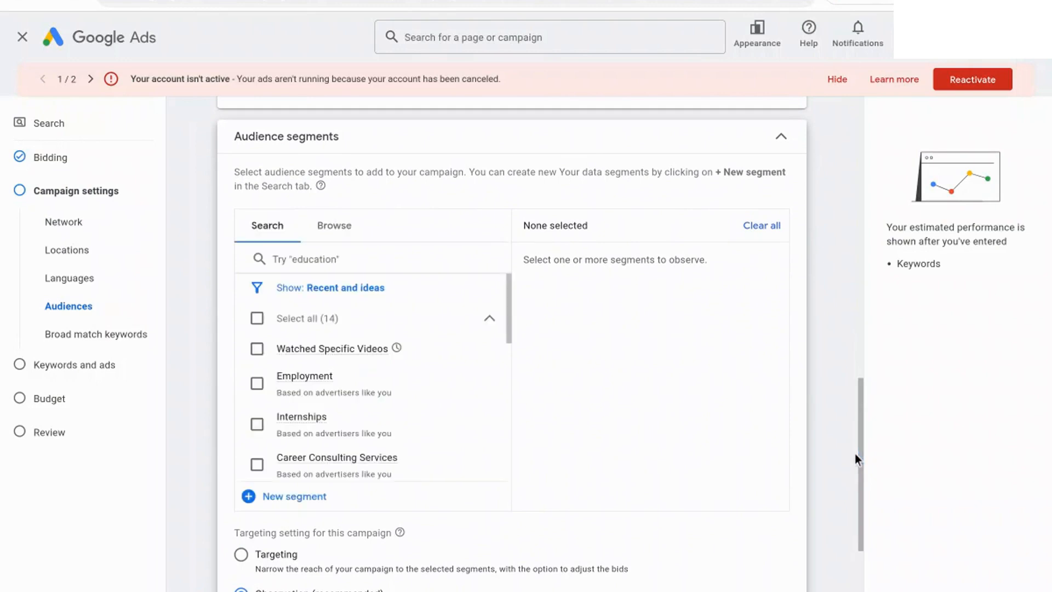
pyautogui.click(401, 267)
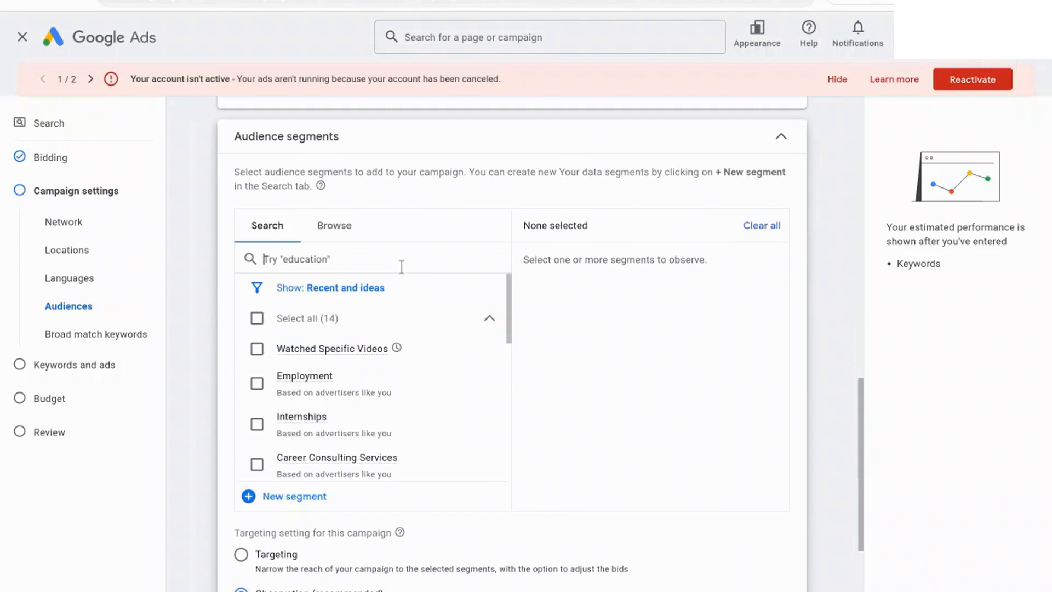
pyautogui.click(339, 228)
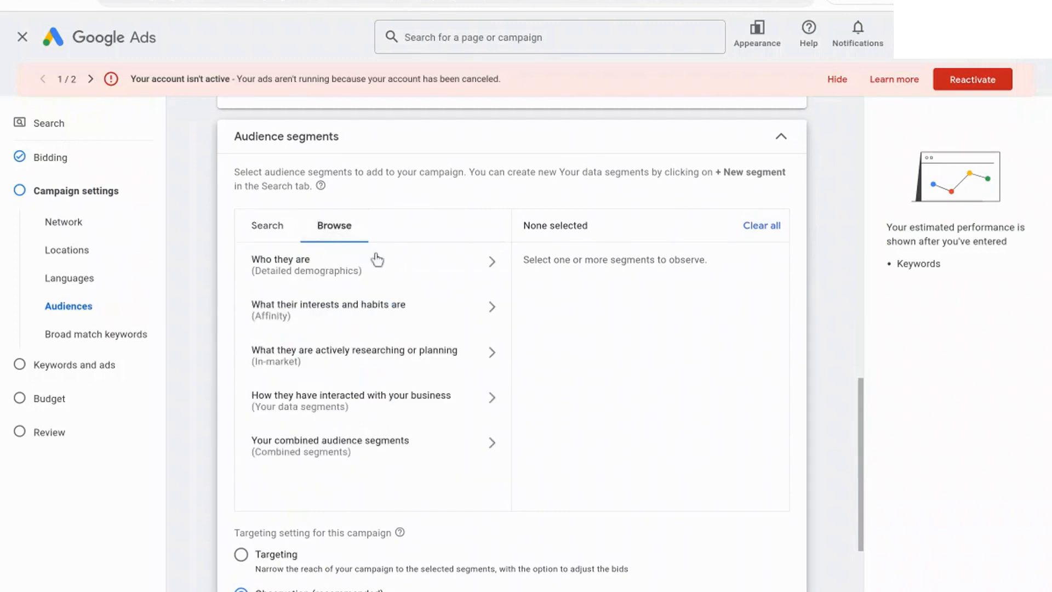
pyautogui.click(429, 273)
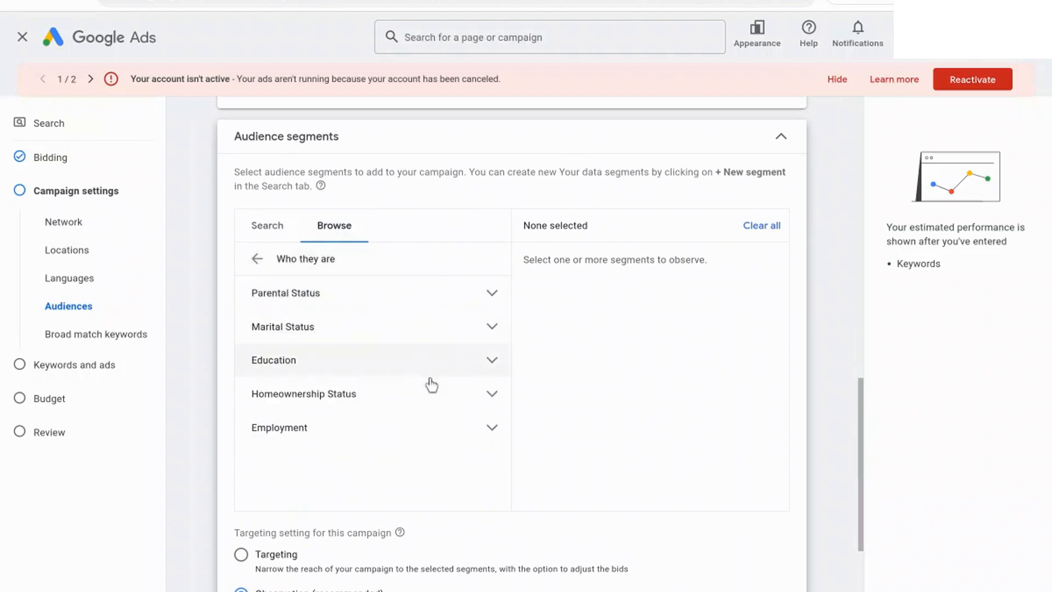
# Add the Technology Industry and Hospitality Industry employment segments to the campaign's audience, and return to the segment category list.
pyautogui.click(431, 428)
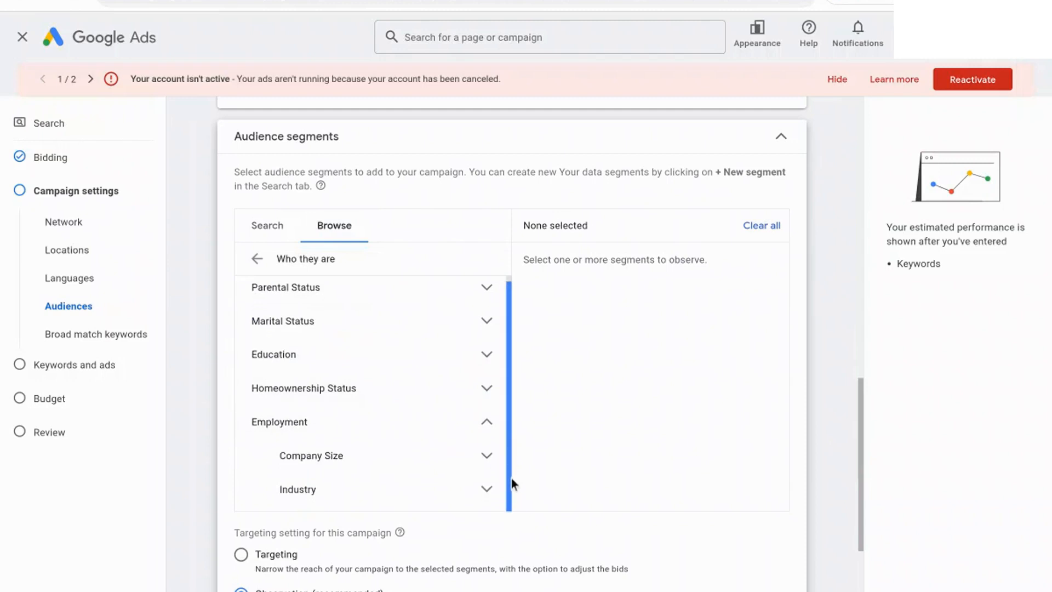
pyautogui.click(496, 461)
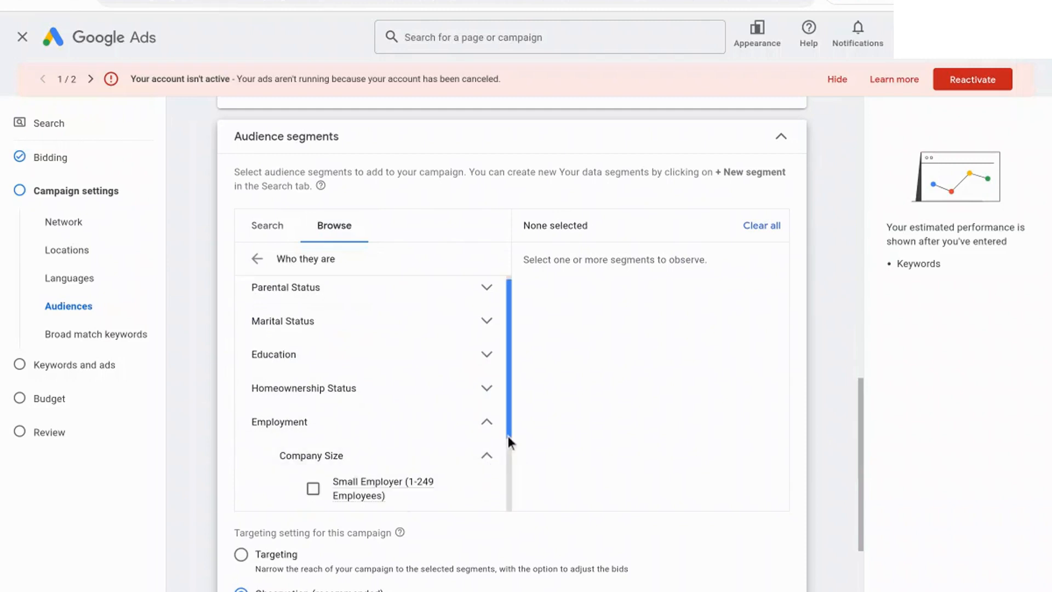
pyautogui.moveTo(509, 434); pyautogui.dragTo(505, 518)
pyautogui.click(487, 489)
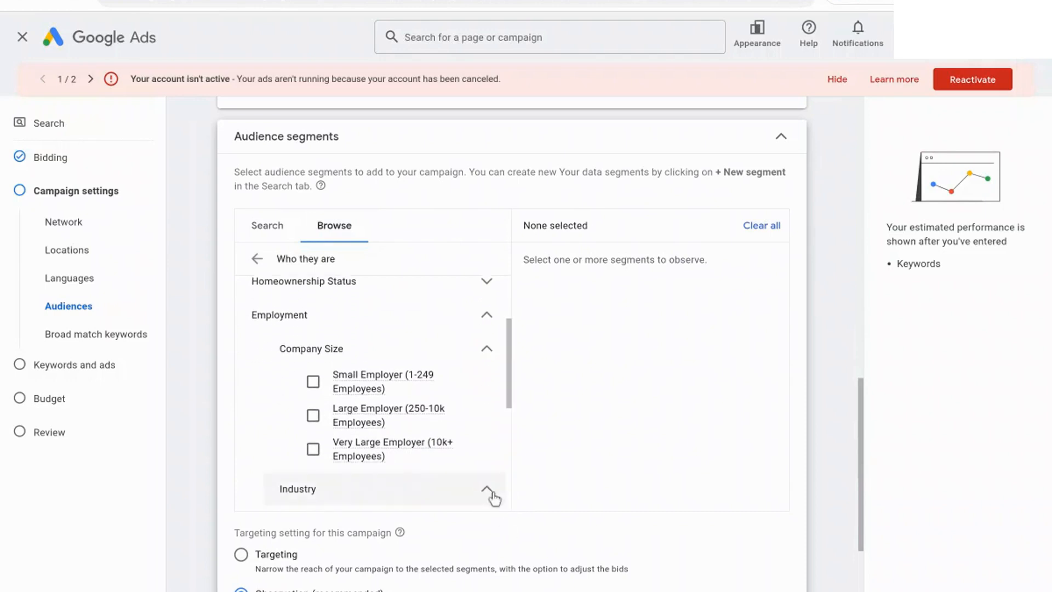
pyautogui.moveTo(508, 403); pyautogui.dragTo(502, 509)
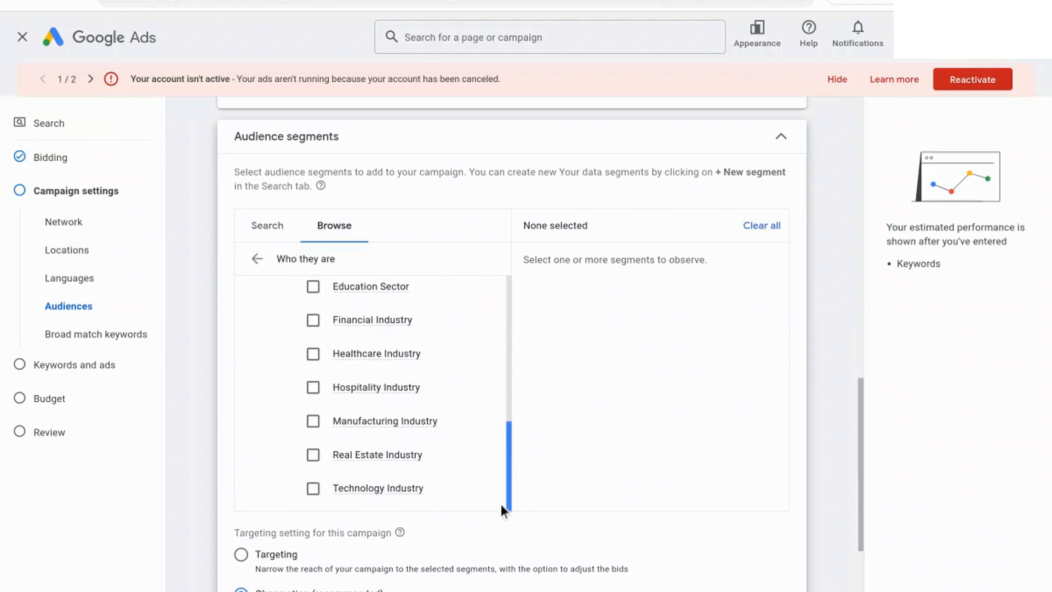
pyautogui.click(313, 489)
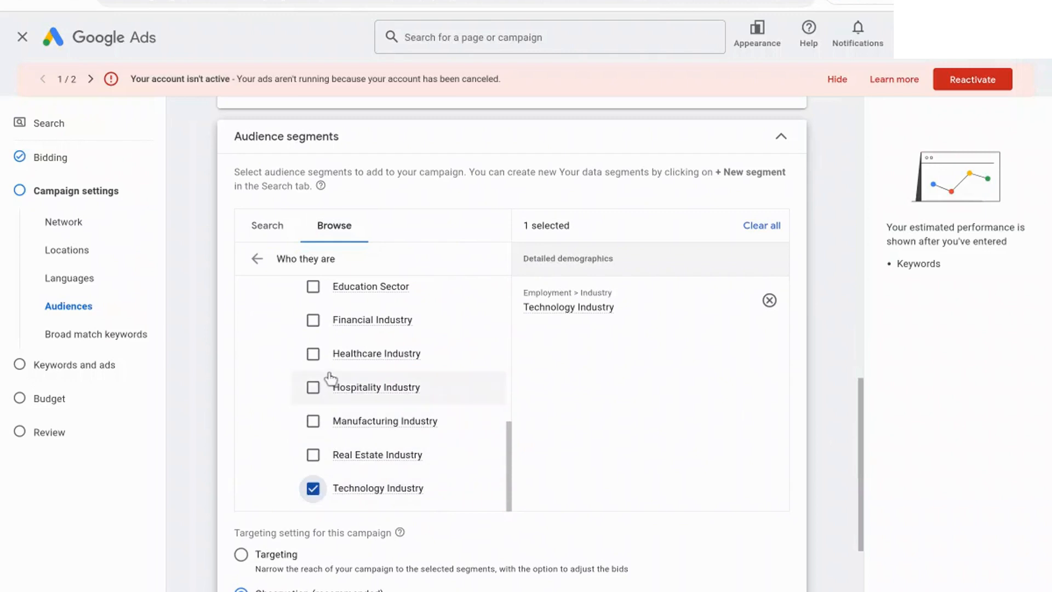
pyautogui.click(312, 387)
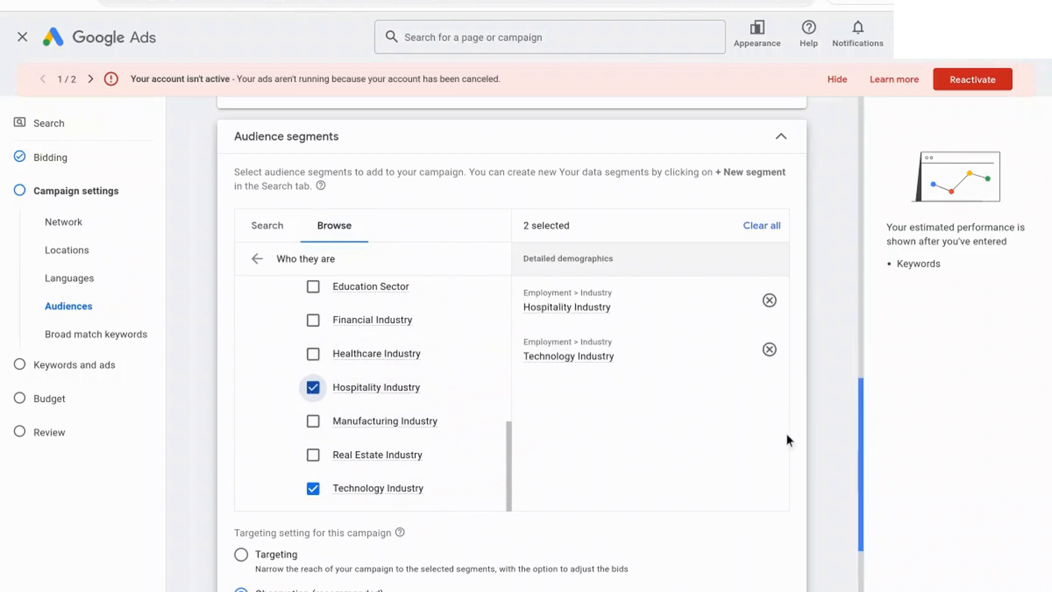
pyautogui.click(257, 259)
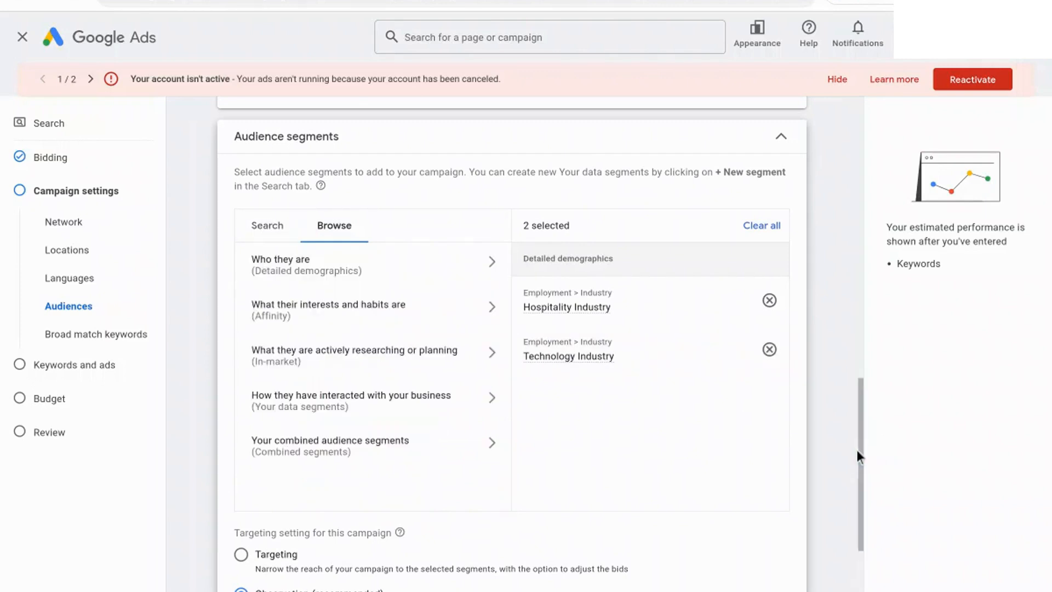
# Expand the additional campaign settings to review them, and continue to the keywords and ads stage.
pyautogui.moveTo(862, 511); pyautogui.dragTo(862, 591)
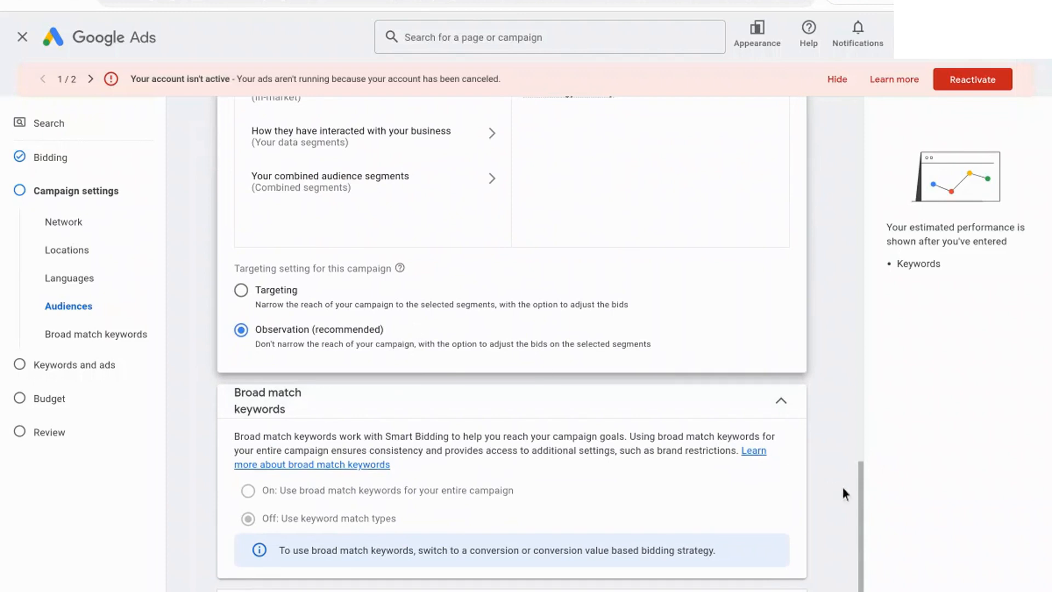
pyautogui.moveTo(863, 489); pyautogui.dragTo(853, 575)
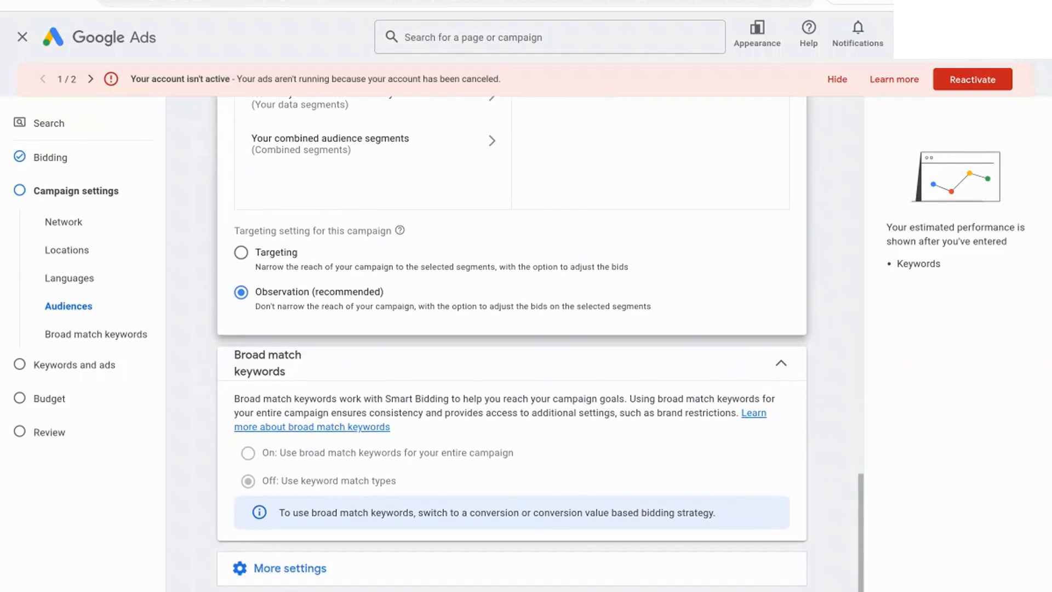
pyautogui.click(284, 571)
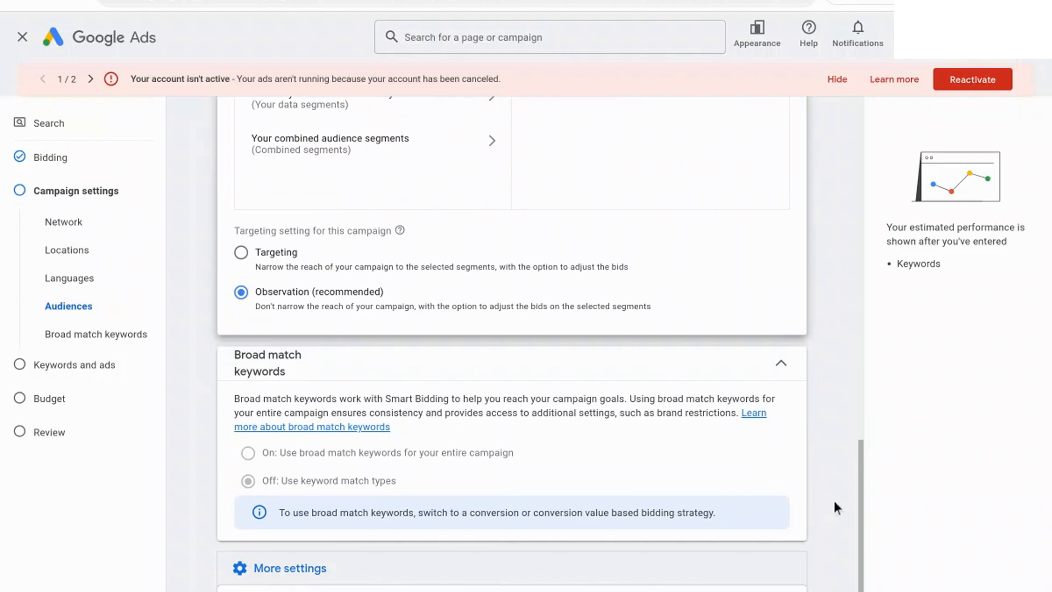
pyautogui.moveTo(862, 495); pyautogui.dragTo(849, 570)
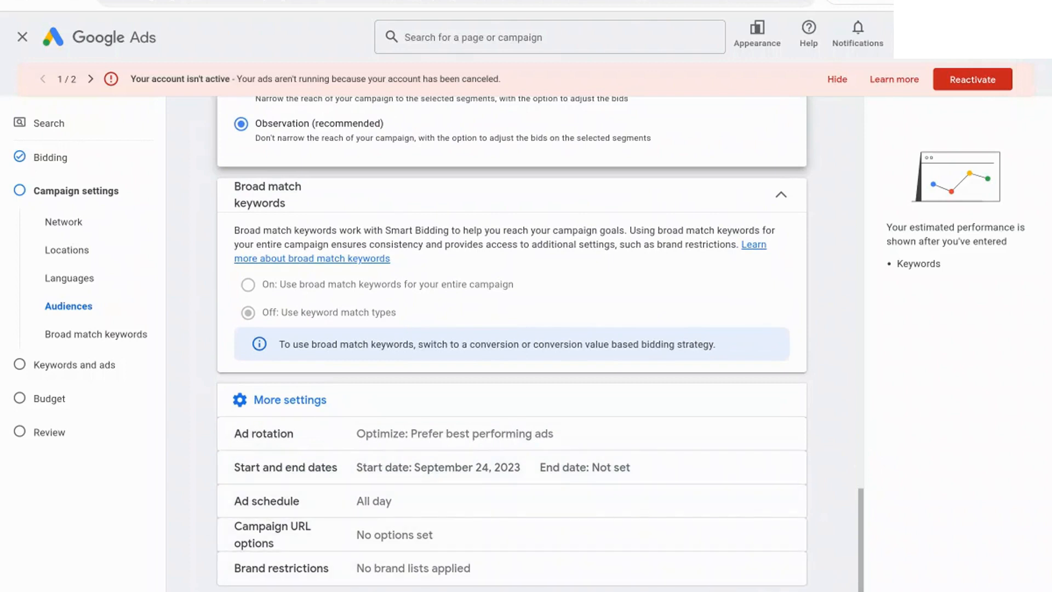
pyautogui.click(787, 590)
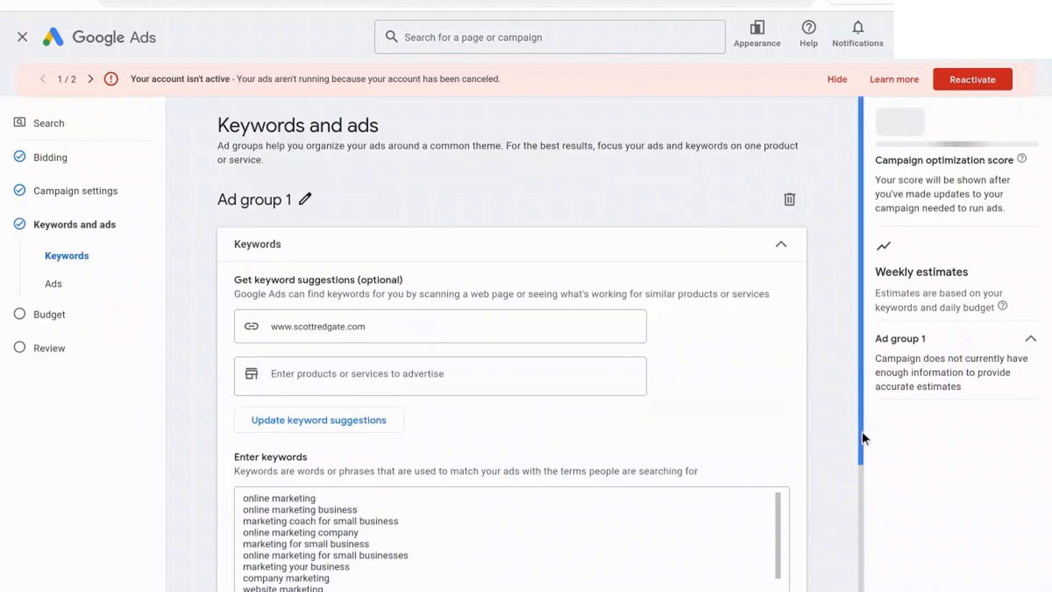
# Replace all suggested keywords in Ad group 1 with the brand name as an exact match keyword in square brackets.
pyautogui.scroll(-4, 862, 431)
pyautogui.scroll(-1, 859, 527)
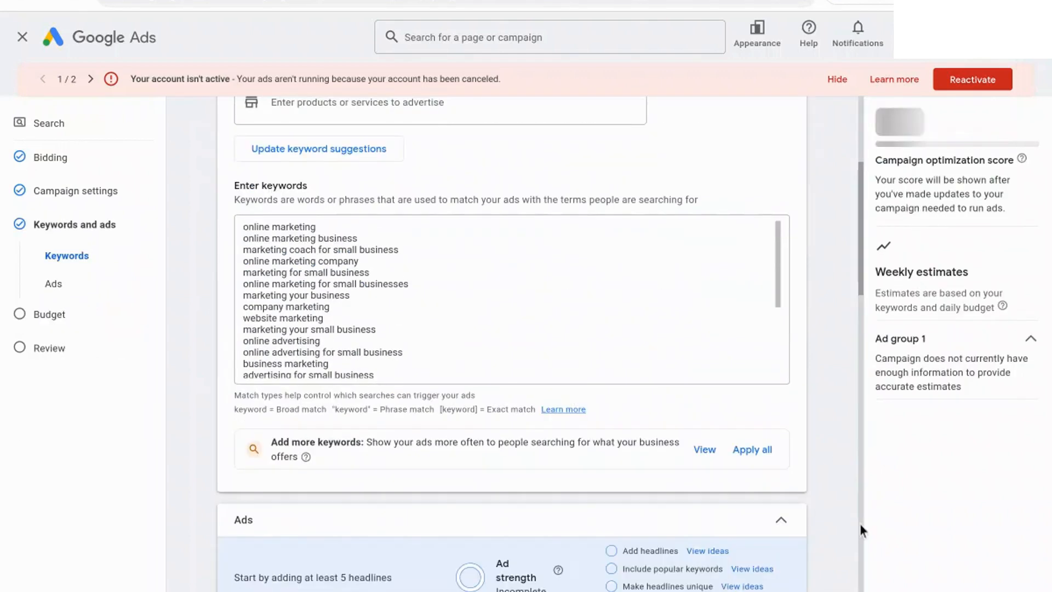
pyautogui.click(560, 281)
pyautogui.hotkey('ctrl', 'a')
pyautogui.press('BackSpace')
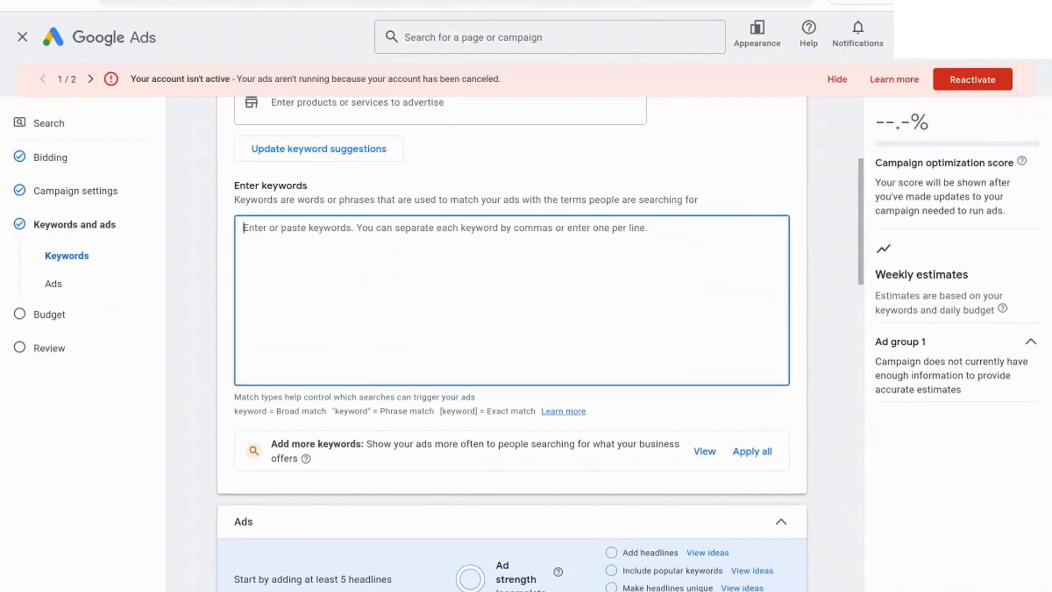
pyautogui.write('[scott redgate')
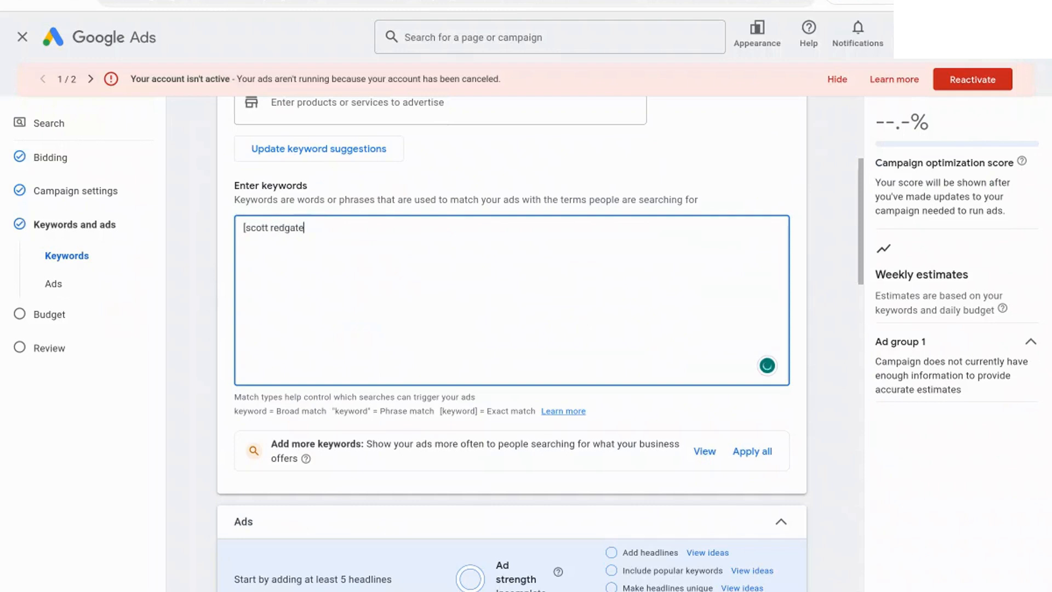
pyautogui.write(']')
pyautogui.press('Return')
pyautogui.write('[scott redgate marke')
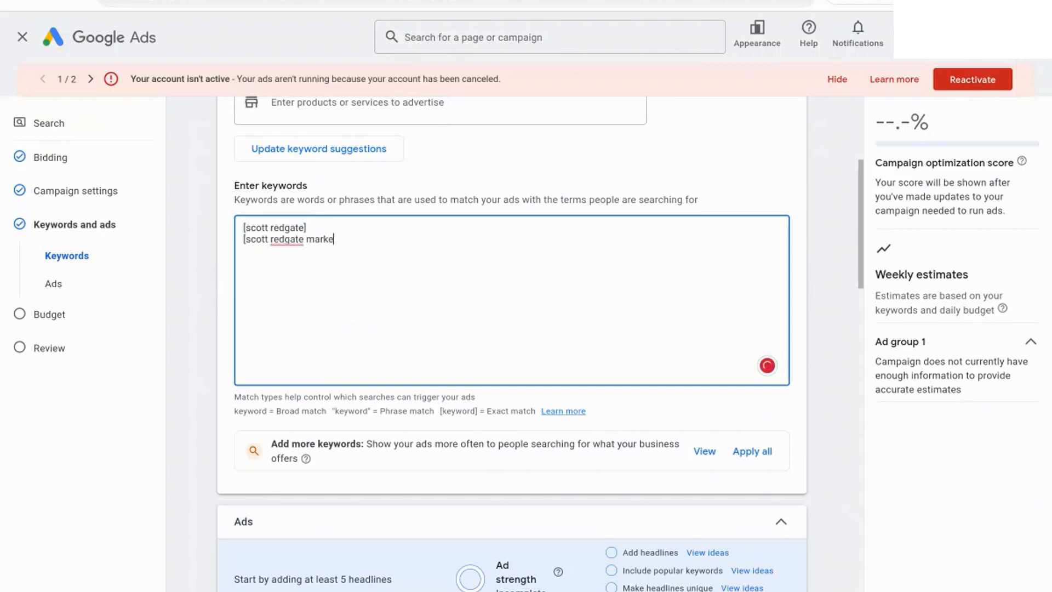
pyautogui.write('ting]')
pyautogui.moveTo(321, 260); pyautogui.dragTo(235, 244)
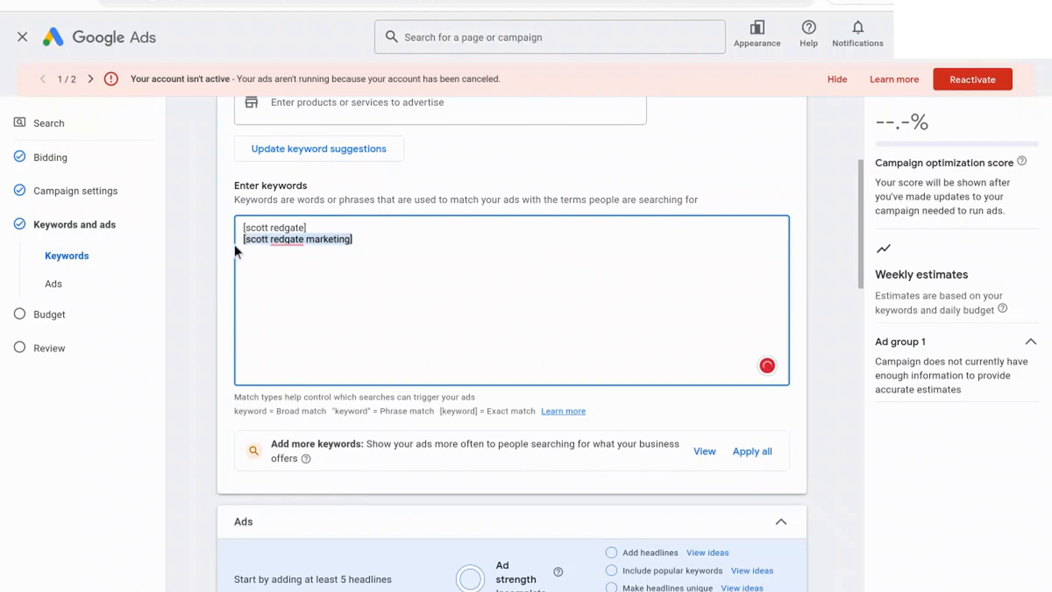
pyautogui.press('BackSpace')
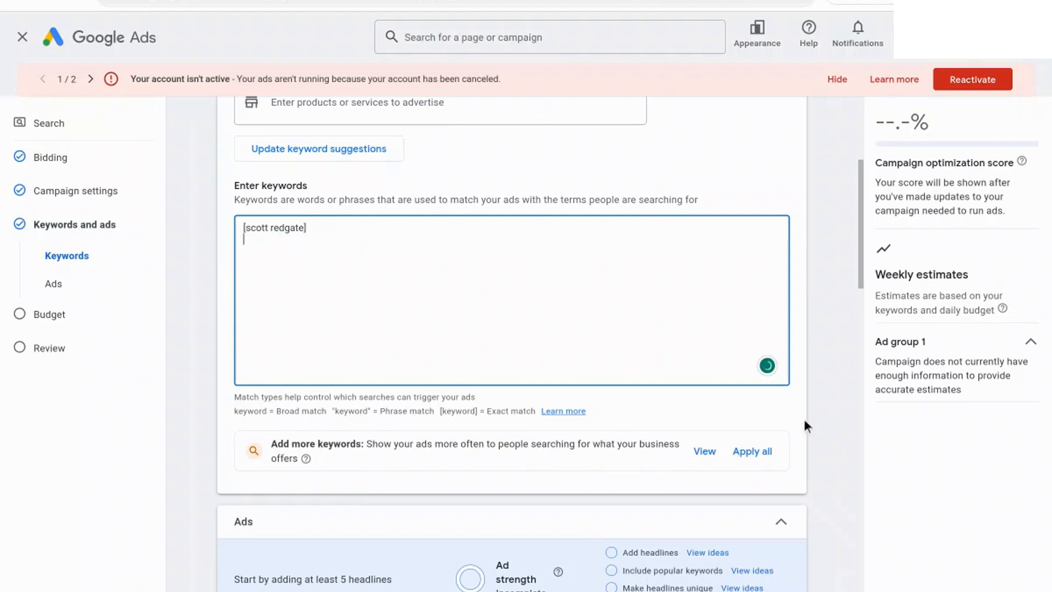
# Add the suggested headlines "Online Marketing Coach" and "Grow Your Business Online" as the ad's first two headlines.
pyautogui.click(818, 422)
pyautogui.scroll(-1, 819, 421)
pyautogui.scroll(-7, 816, 412)
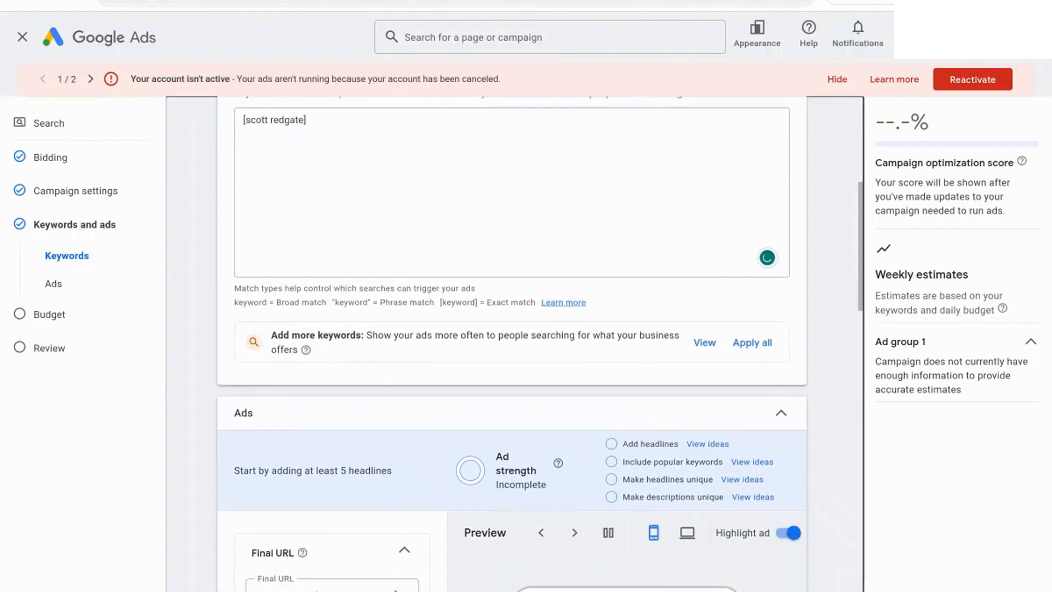
pyautogui.scroll(-1, 816, 412)
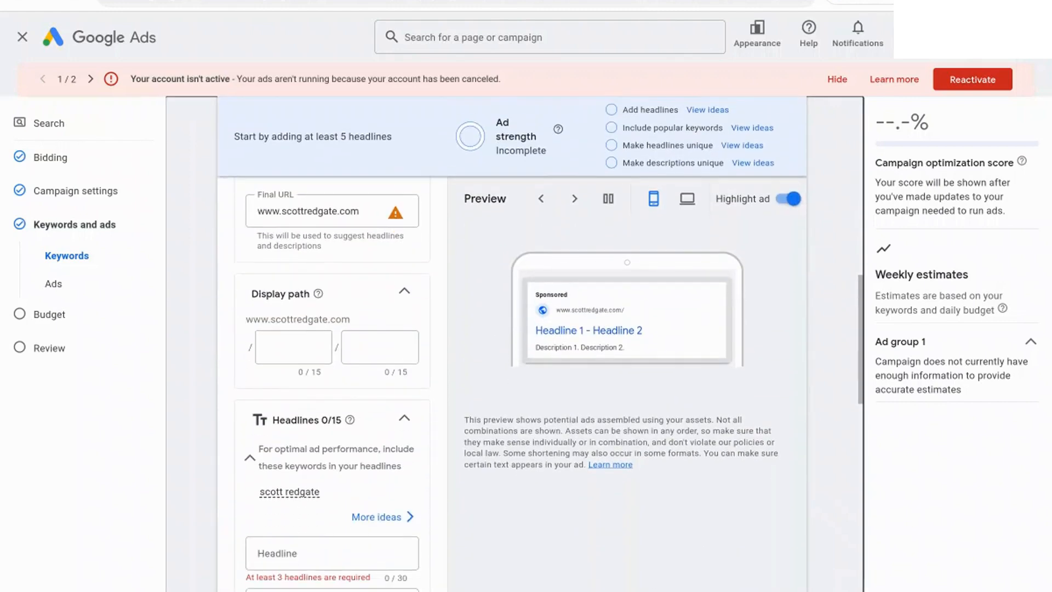
pyautogui.scroll(-2, 816, 412)
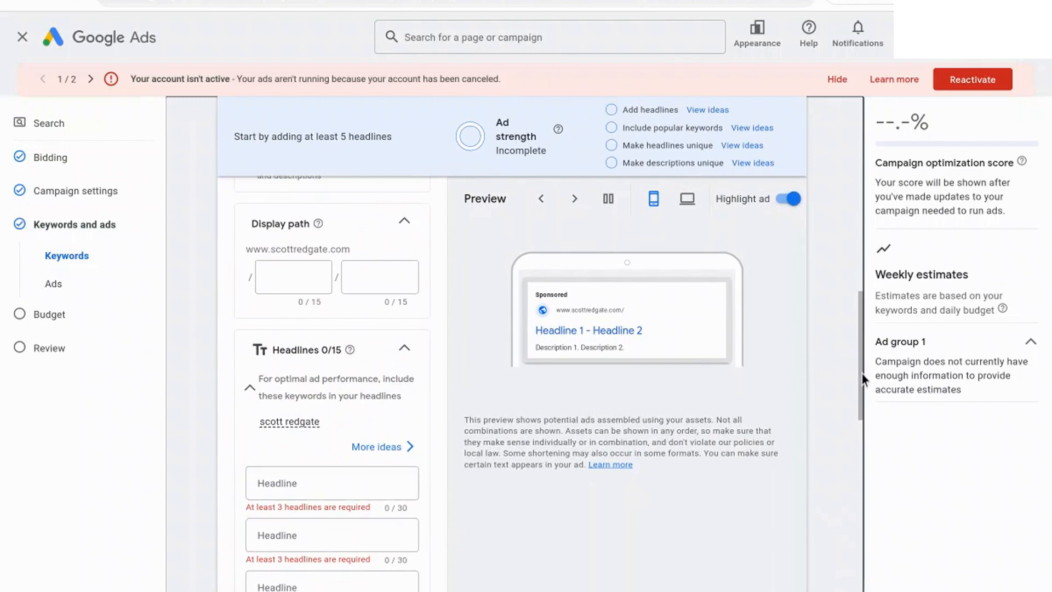
pyautogui.moveTo(863, 378); pyautogui.dragTo(859, 420)
pyautogui.click(343, 303)
pyautogui.write('Onlin')
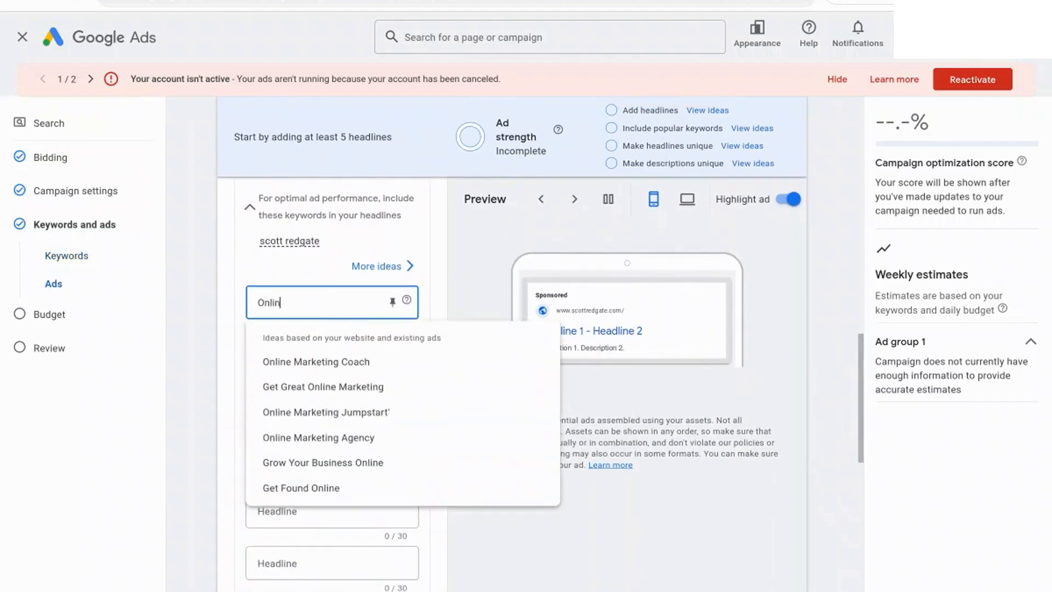
pyautogui.click(313, 362)
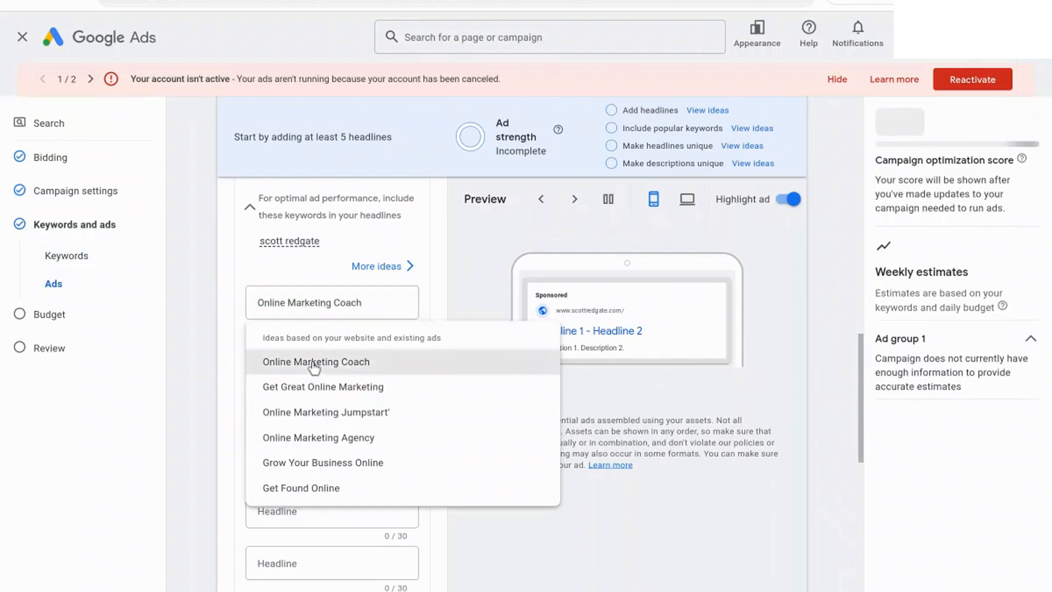
pyautogui.click(322, 354)
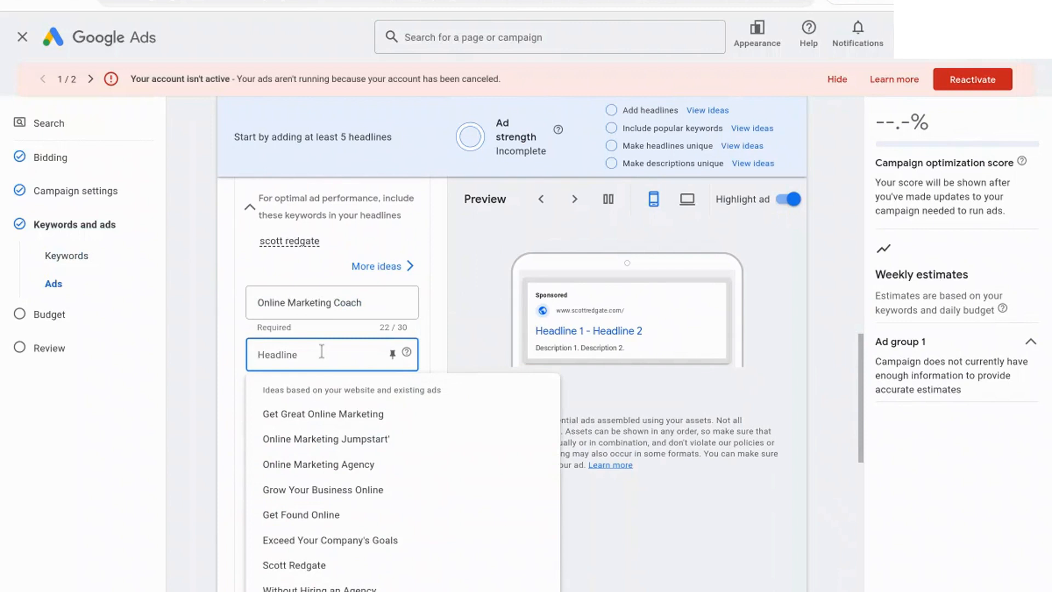
pyautogui.click(334, 490)
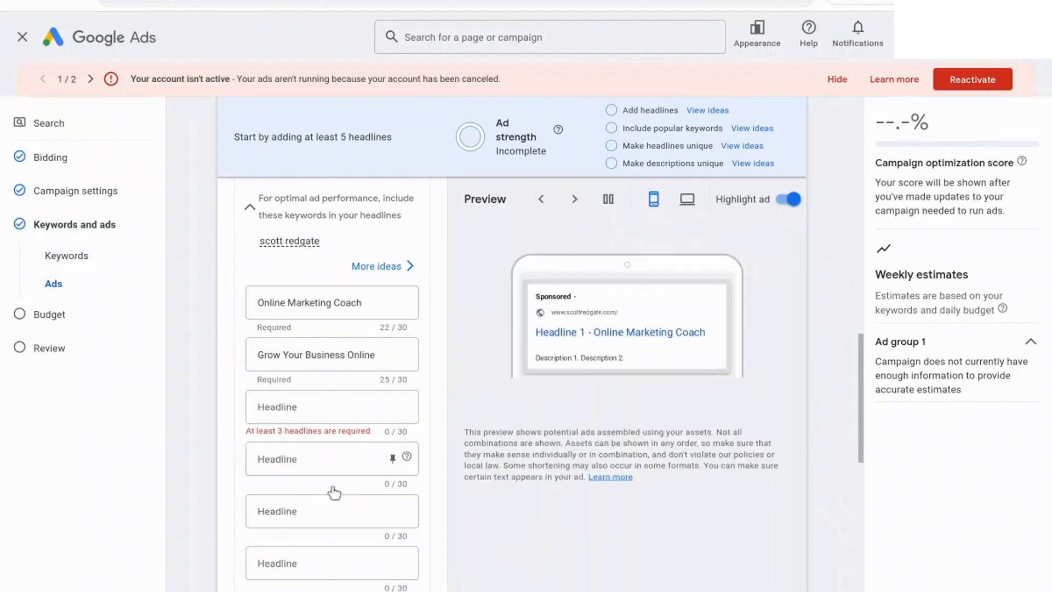
# Add the suggested brand name as the third headline and "Exceed Your Company's Goals" as the fourth.
pyautogui.click(323, 407)
pyautogui.write('S')
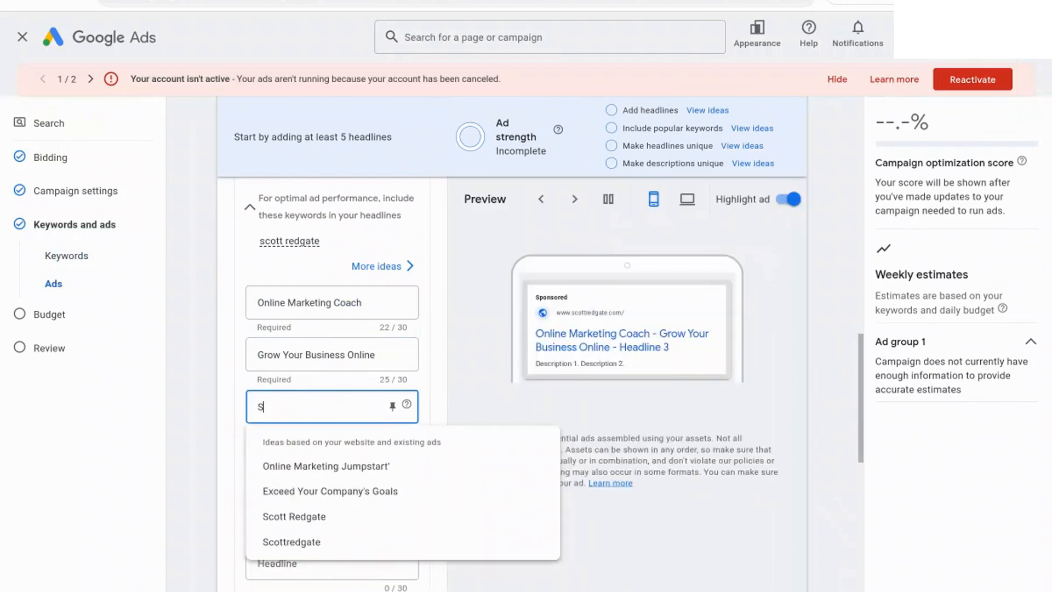
pyautogui.write('cott R')
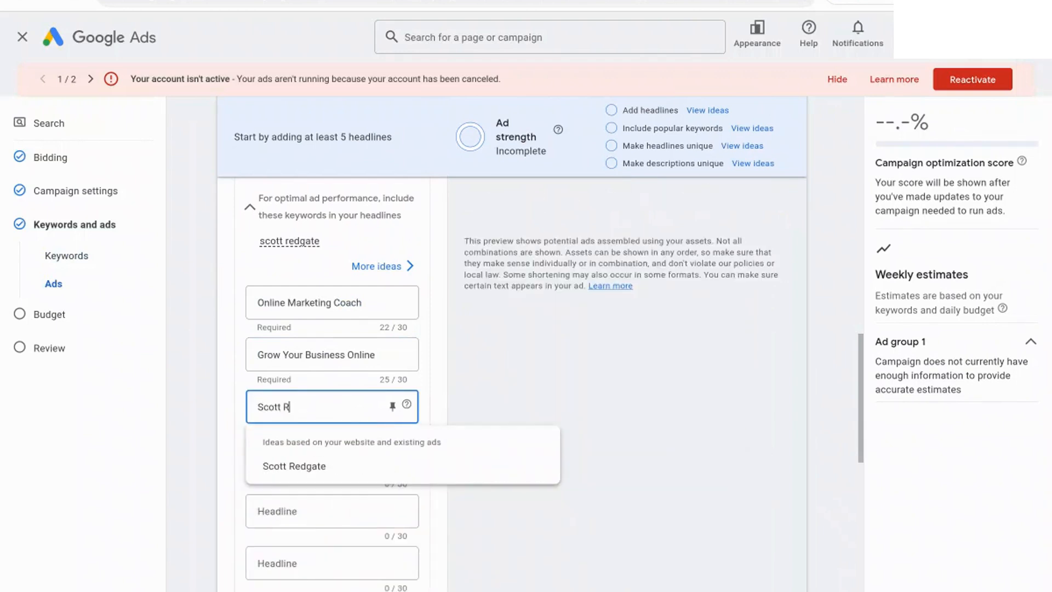
pyautogui.click(322, 468)
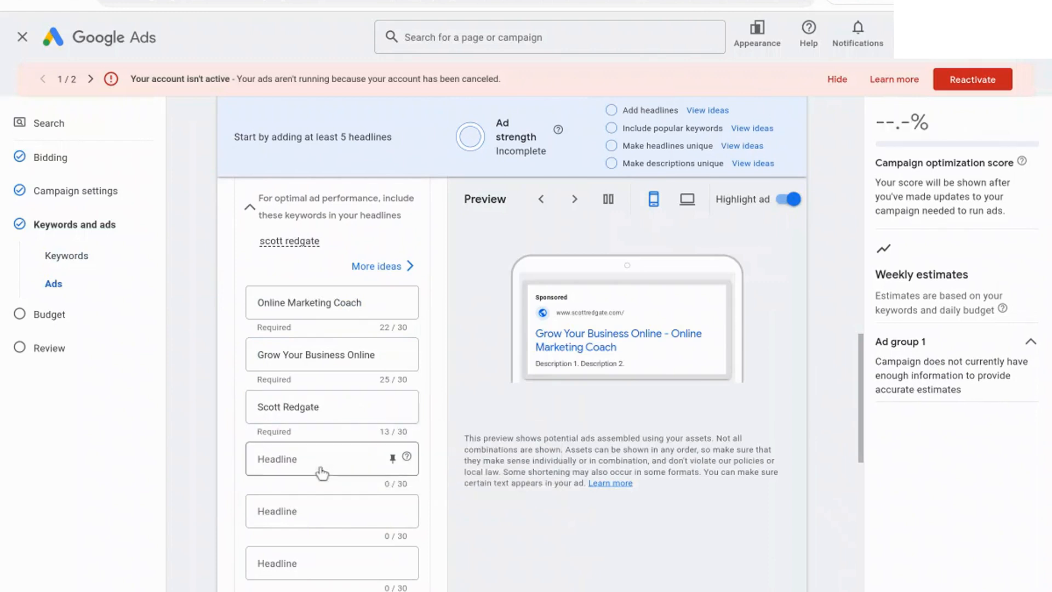
pyautogui.click(317, 456)
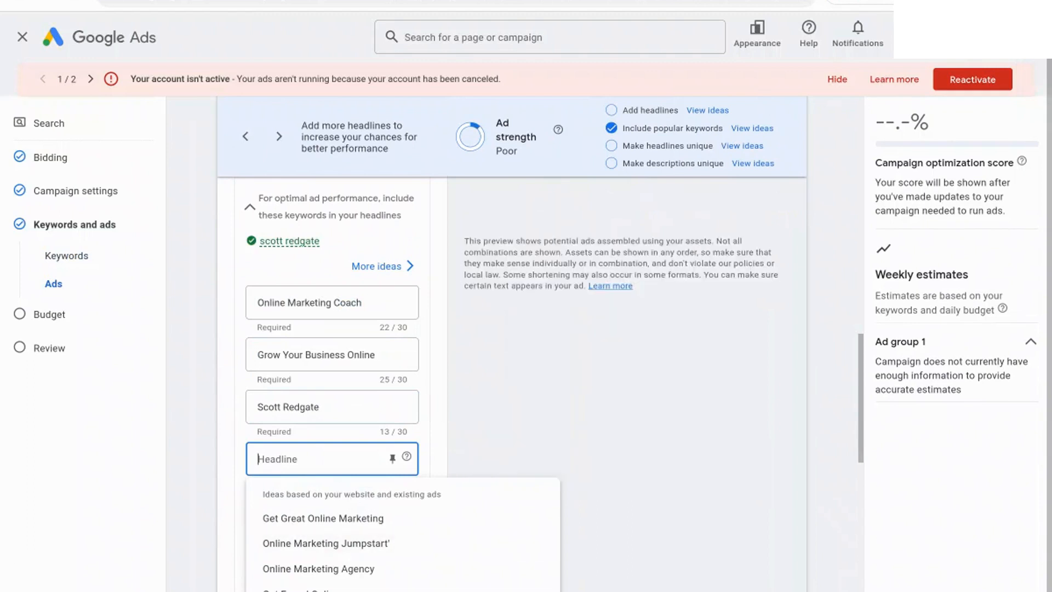
pyautogui.click(442, 590)
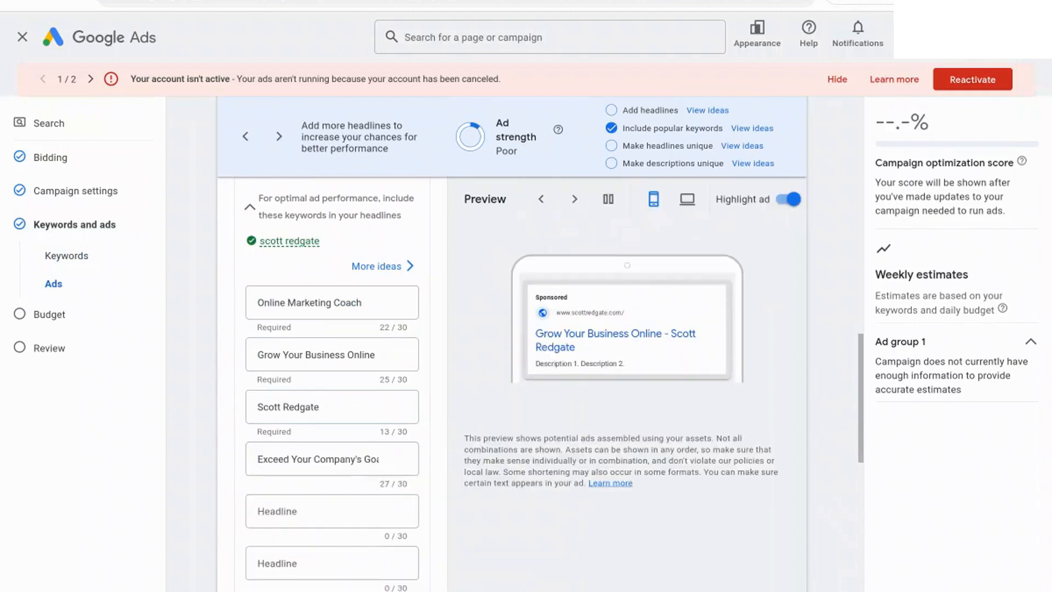
# Pin the brand name headline to position 3 and change its pin to show only in position 1.
pyautogui.click(393, 406)
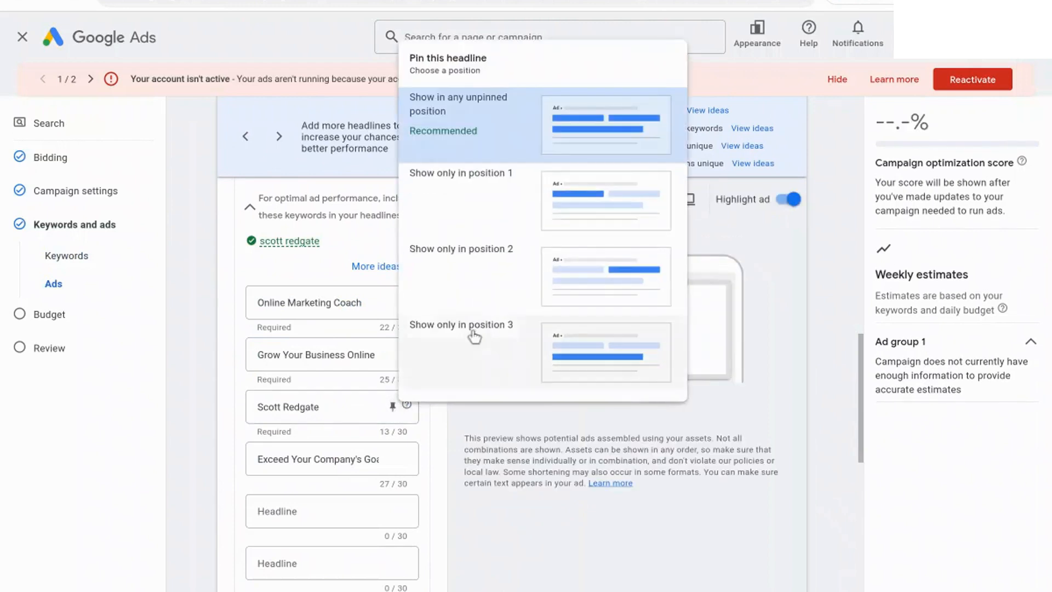
pyautogui.click(474, 335)
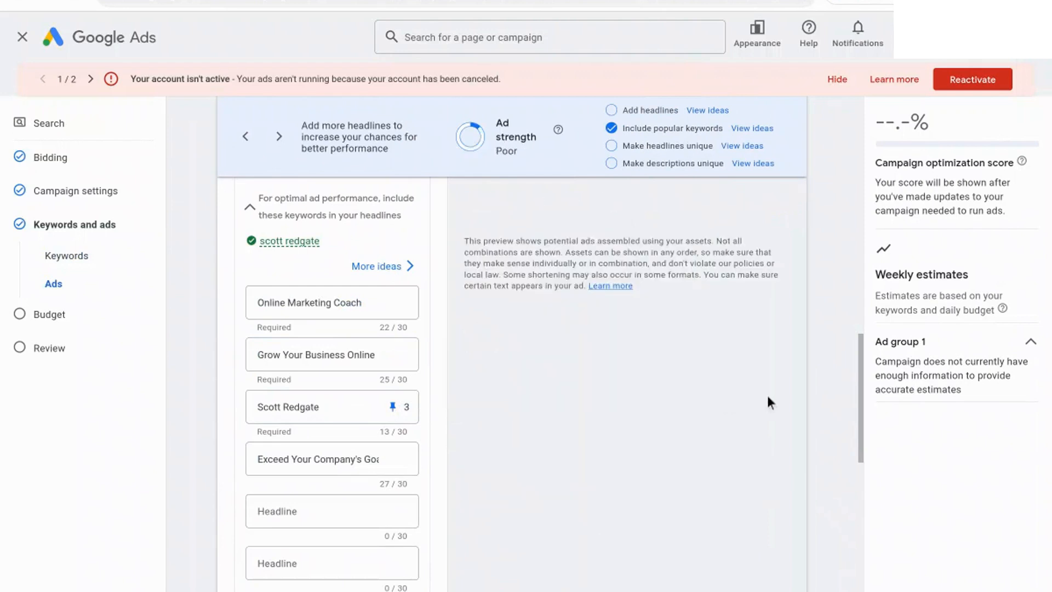
pyautogui.moveTo(864, 384); pyautogui.dragTo(841, 353)
pyautogui.click(392, 541)
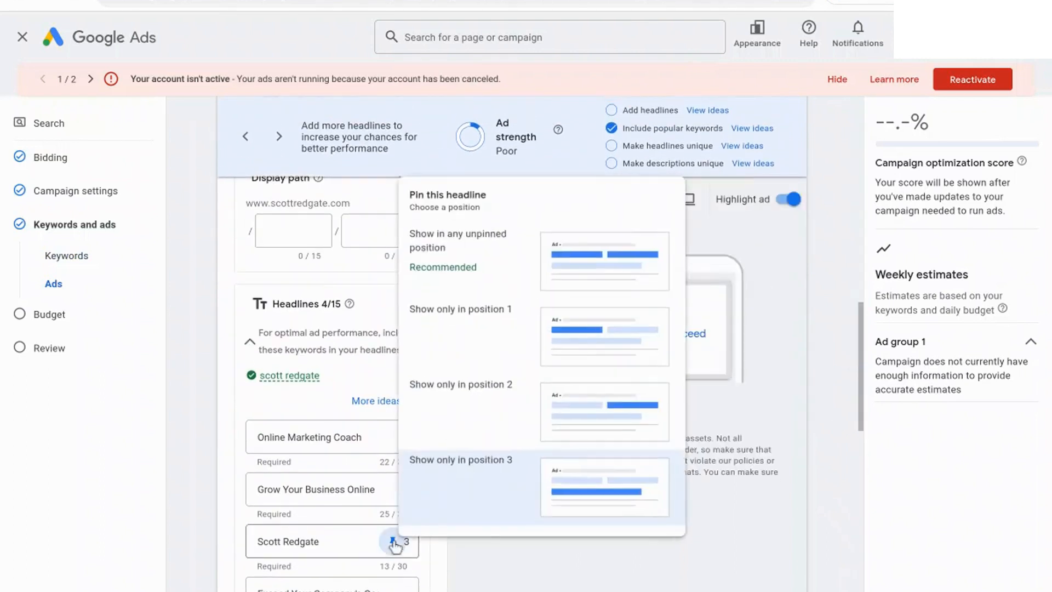
pyautogui.click(482, 339)
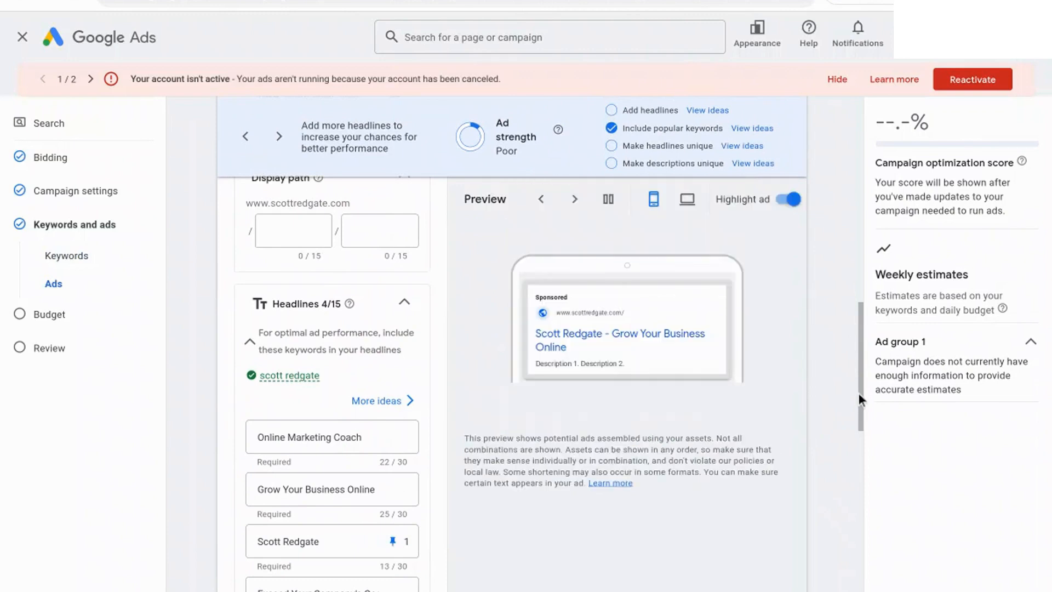
# Add the suggested descriptions "Get Great Online Marketing Results Without Hiring An Agency" and "Find ways to make more and spend less with your business".
pyautogui.moveTo(859, 403); pyautogui.dragTo(856, 459)
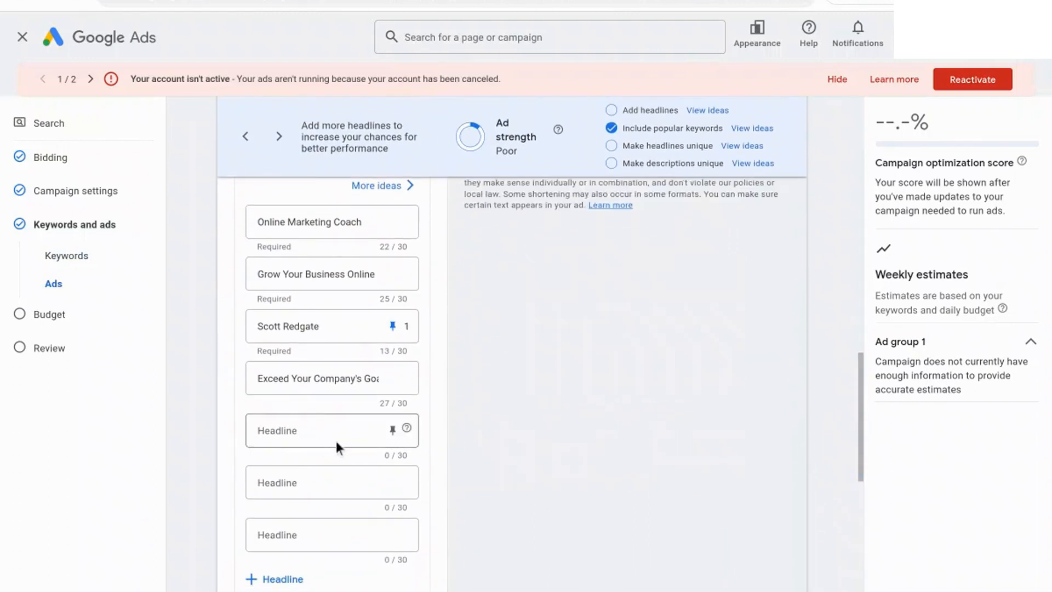
pyautogui.moveTo(860, 432); pyautogui.dragTo(830, 508)
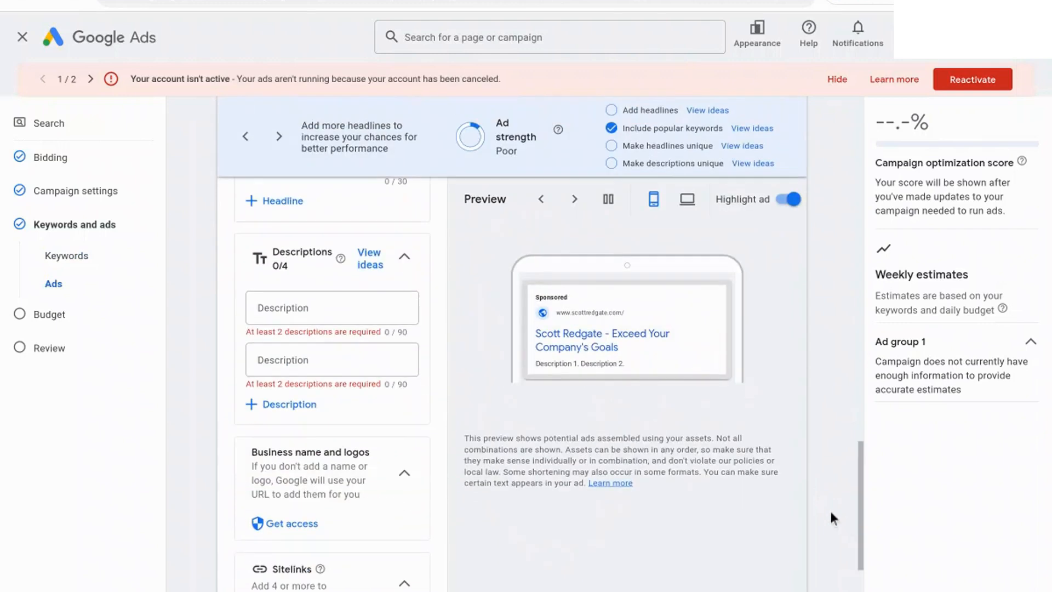
pyautogui.click(318, 304)
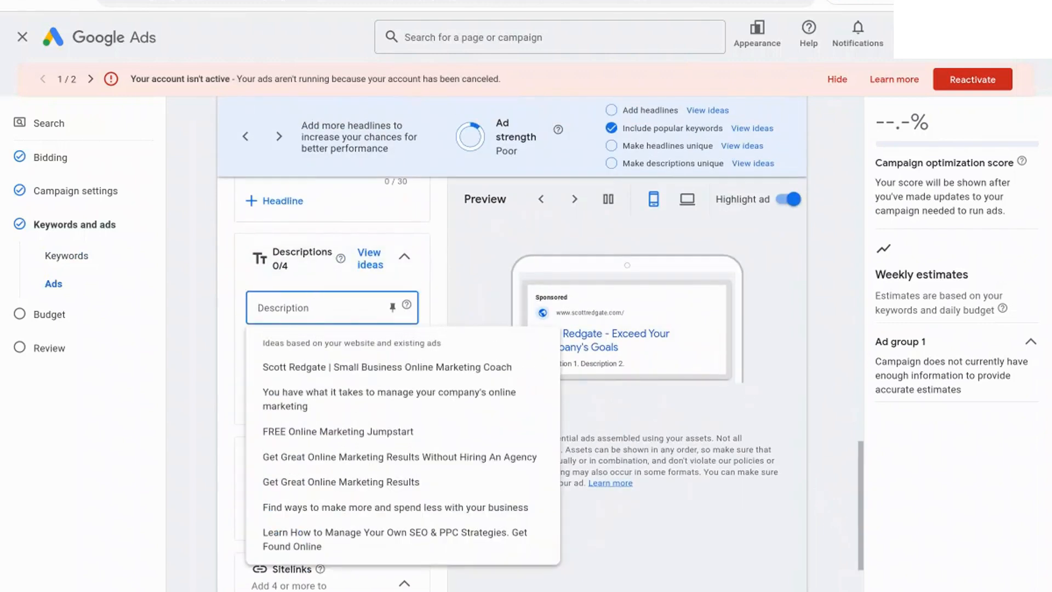
pyautogui.click(322, 457)
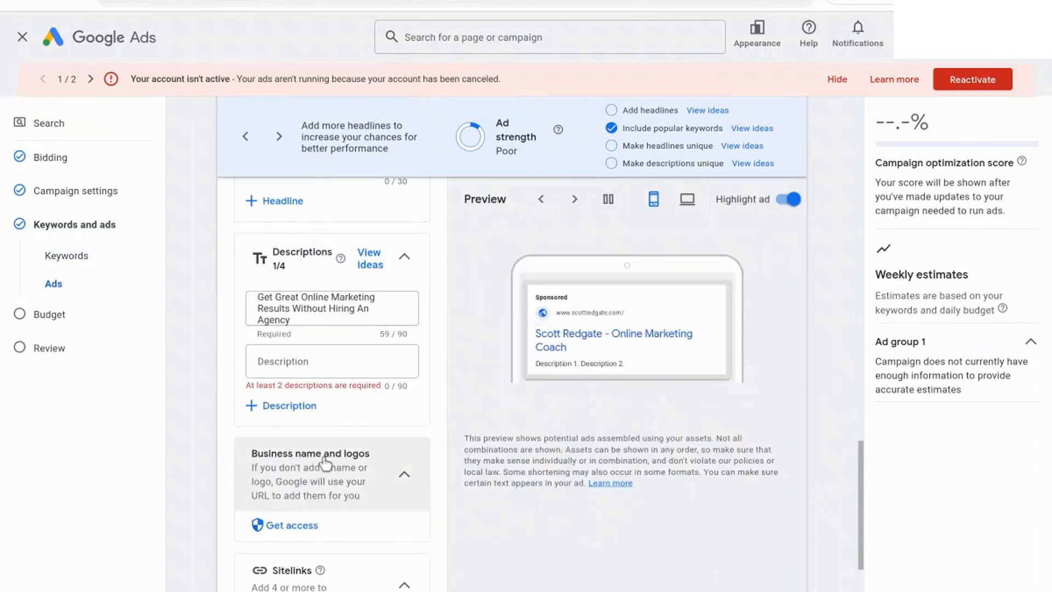
pyautogui.click(312, 359)
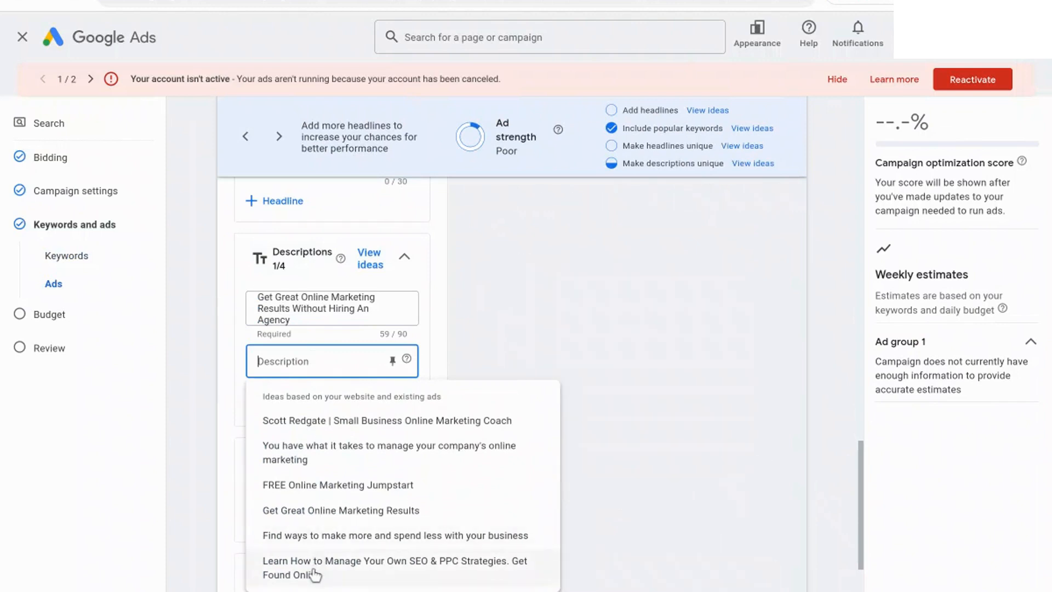
pyautogui.click(336, 535)
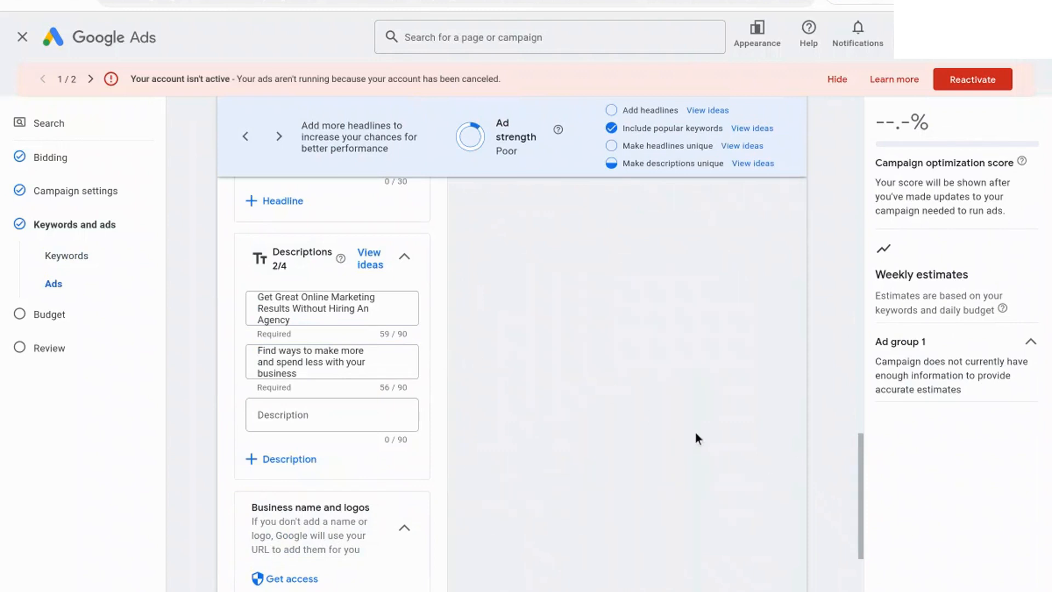
# Expand the additional asset types below the sitelinks and callouts, finish the ad, and continue to the budget stage.
pyautogui.moveTo(860, 452); pyautogui.dragTo(859, 501)
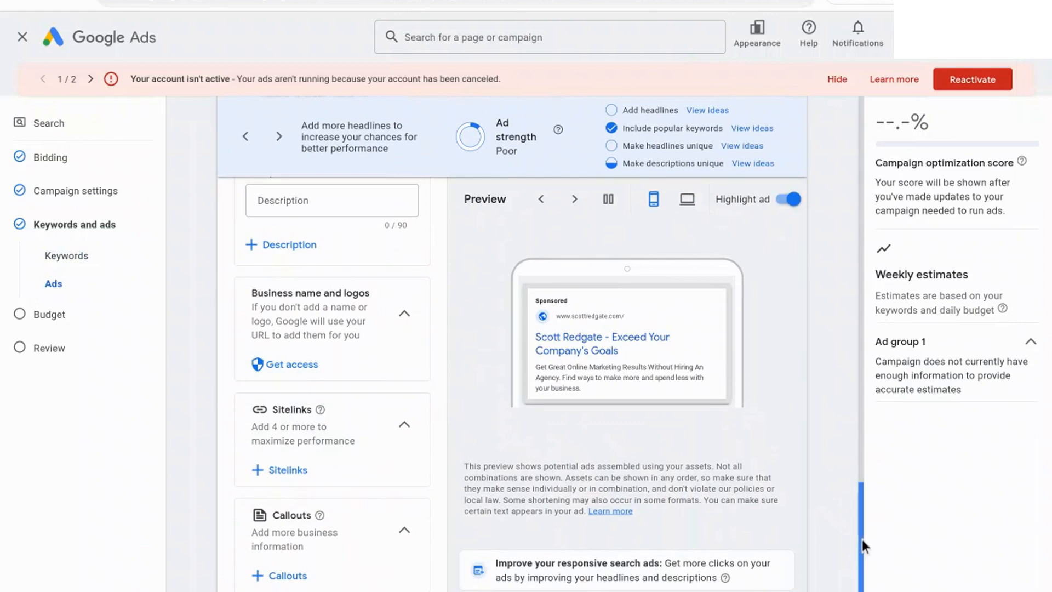
pyautogui.moveTo(862, 538); pyautogui.dragTo(863, 582)
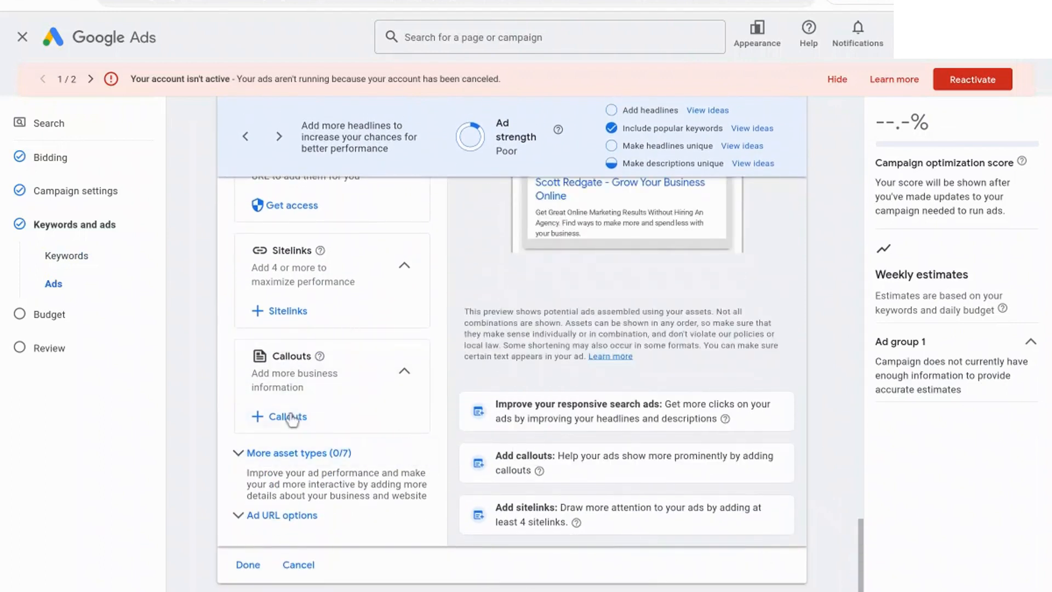
pyautogui.click(277, 459)
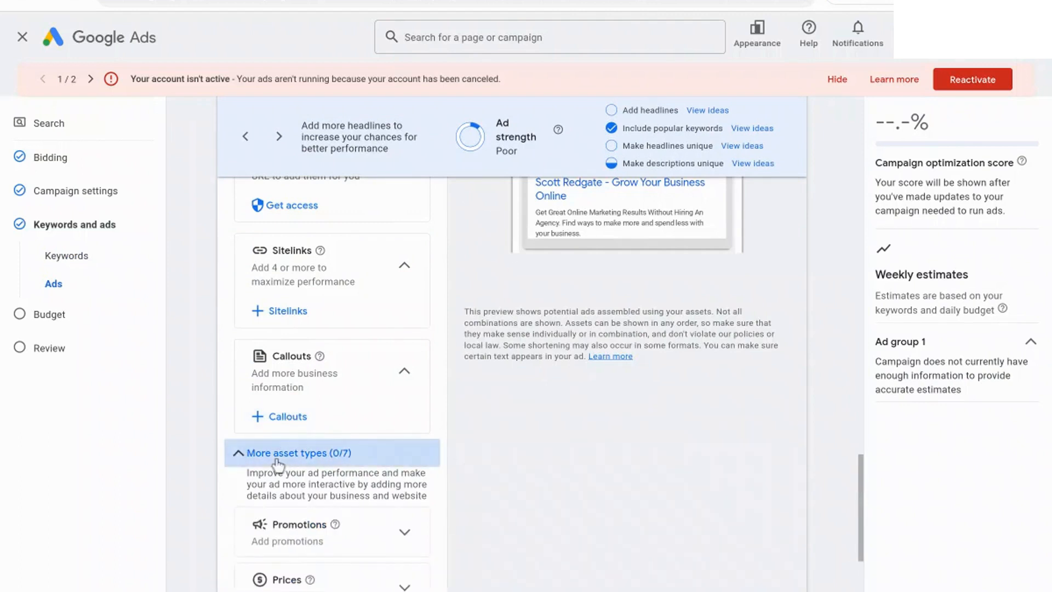
pyautogui.moveTo(860, 469); pyautogui.dragTo(867, 584)
pyautogui.click(234, 556)
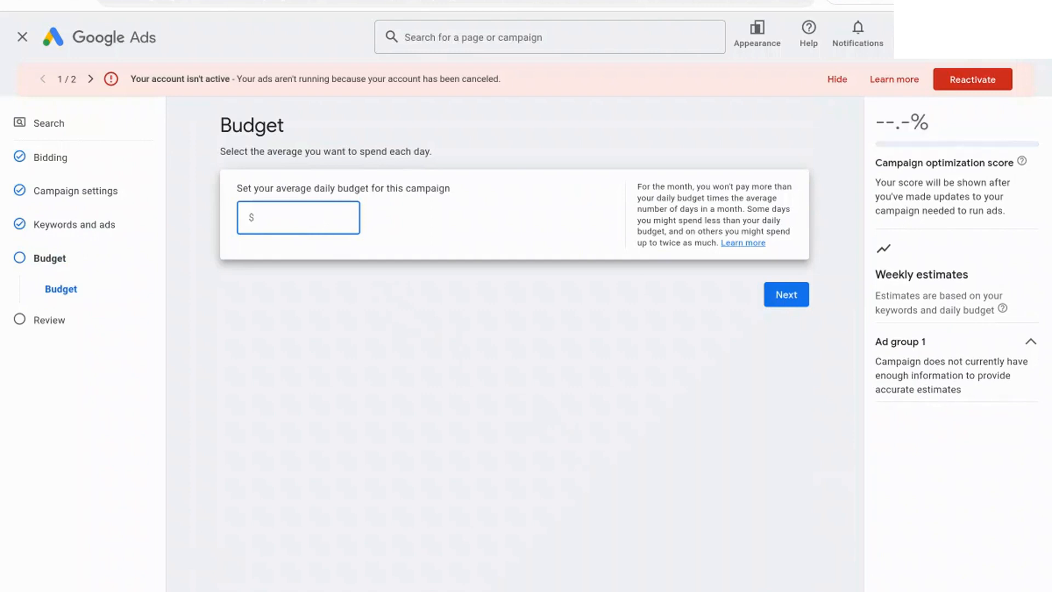
# Set the campaign's average daily budget to $20 and proceed to review the campaign summary through to its budget.
pyautogui.write('20')
pyautogui.click(786, 296)
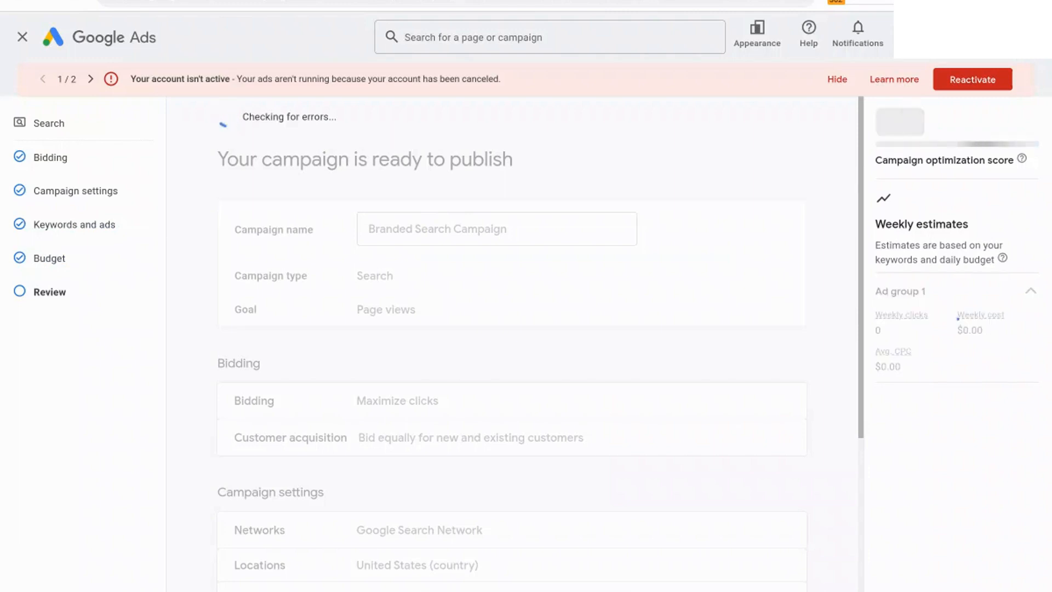
pyautogui.moveTo(857, 365); pyautogui.dragTo(808, 591)
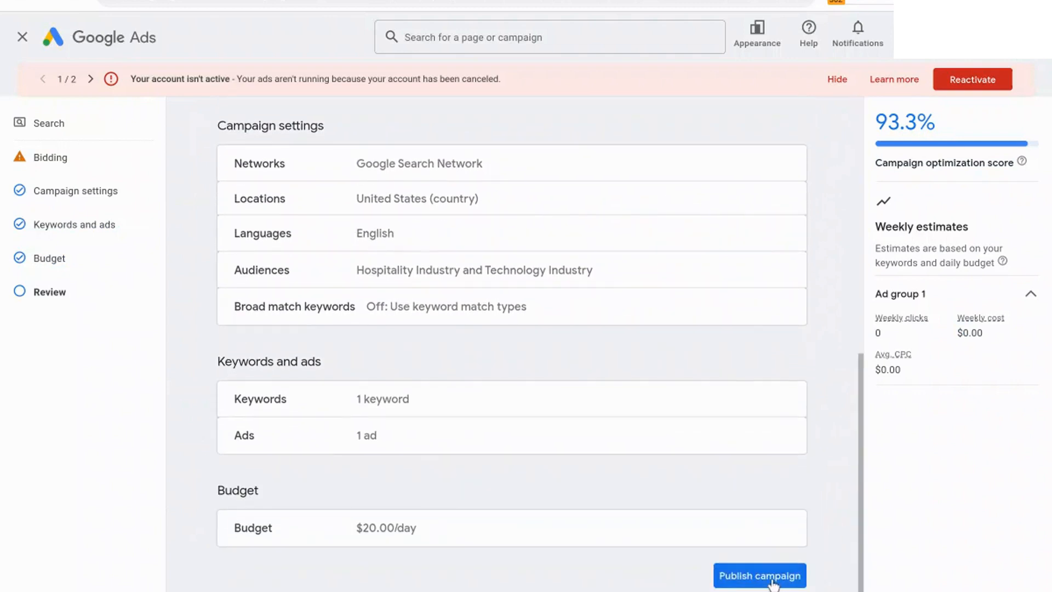